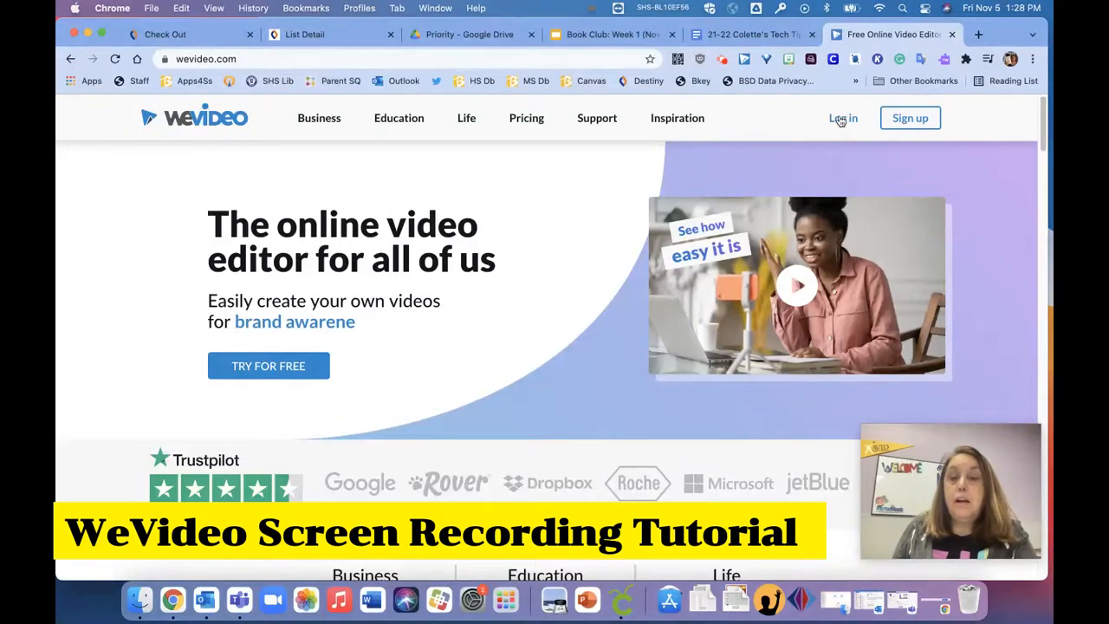
- Log in to WeVideo with Google, using the school account
{"action": "left_click", "coordinate": [842, 119]}
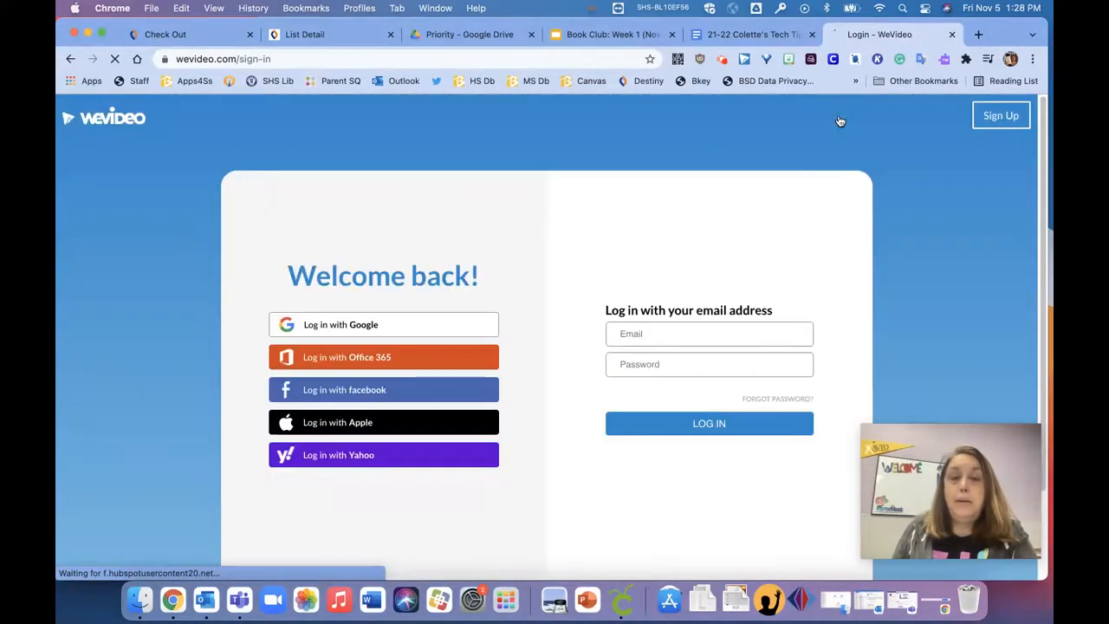
{"action": "left_click", "coordinate": [372, 324]}
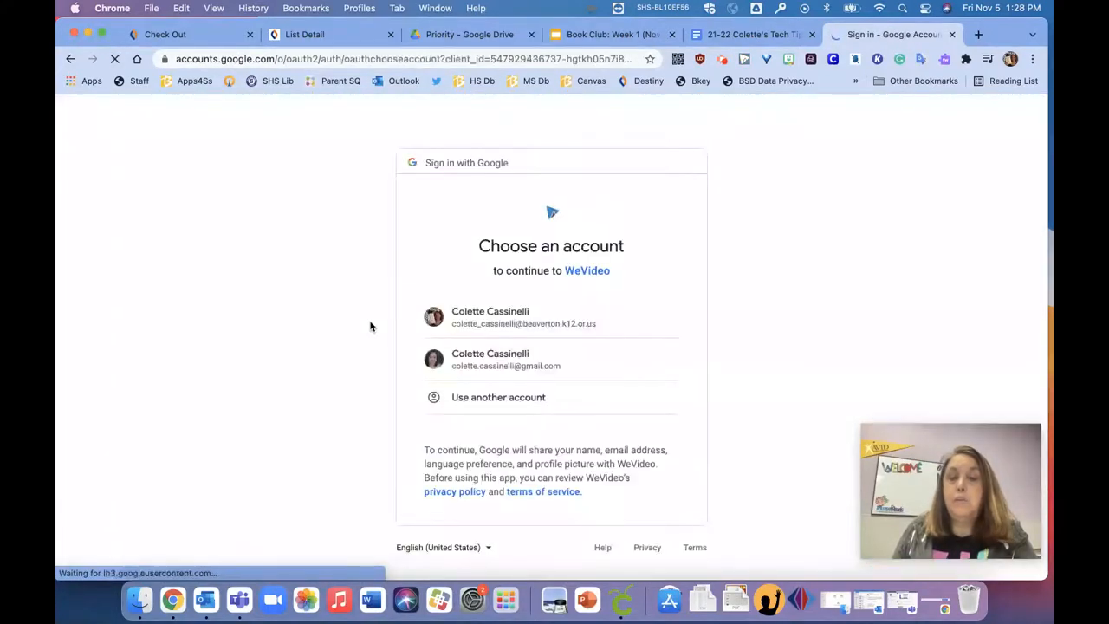
{"action": "left_click", "coordinate": [457, 327]}
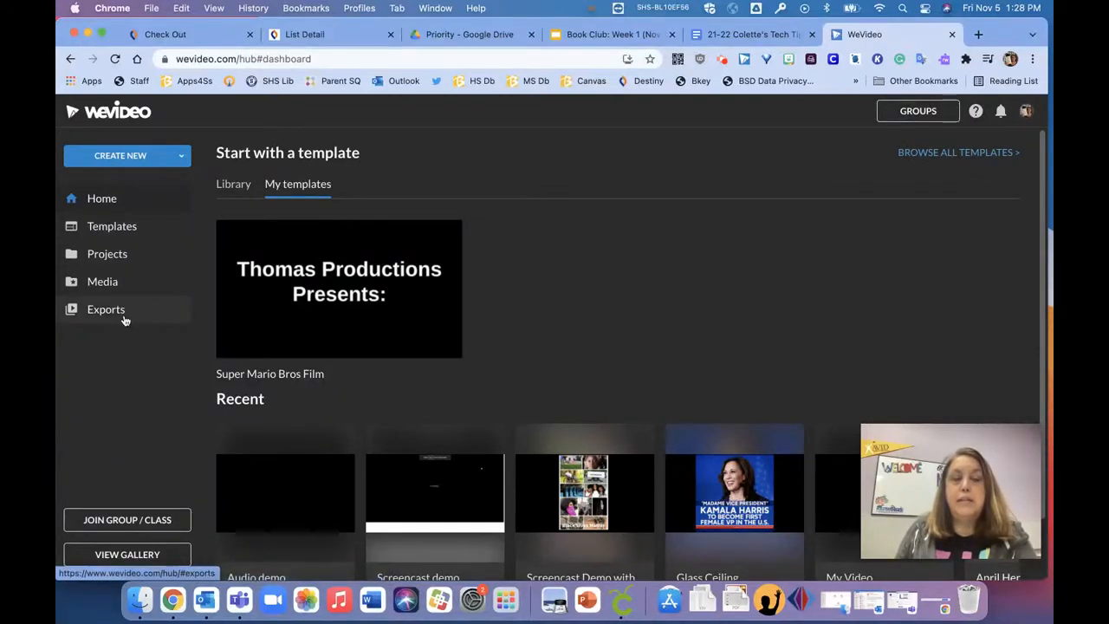
- Create a new recording in the Horizontal 16:9 format
{"action": "left_click", "coordinate": [182, 157]}
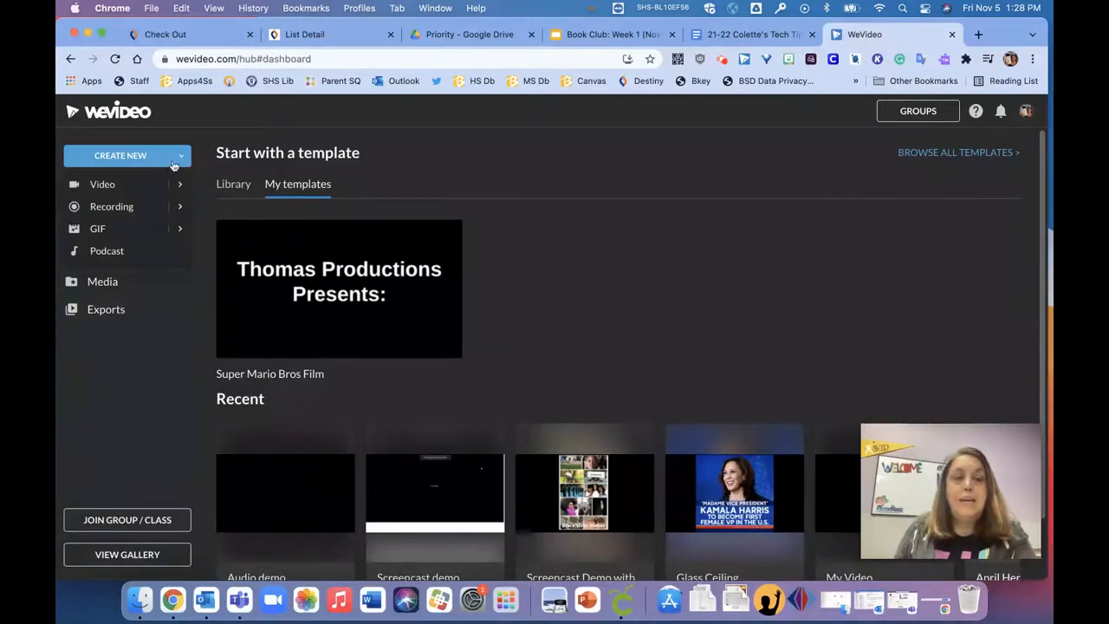
{"action": "mouse_move", "coordinate": [175, 210]}
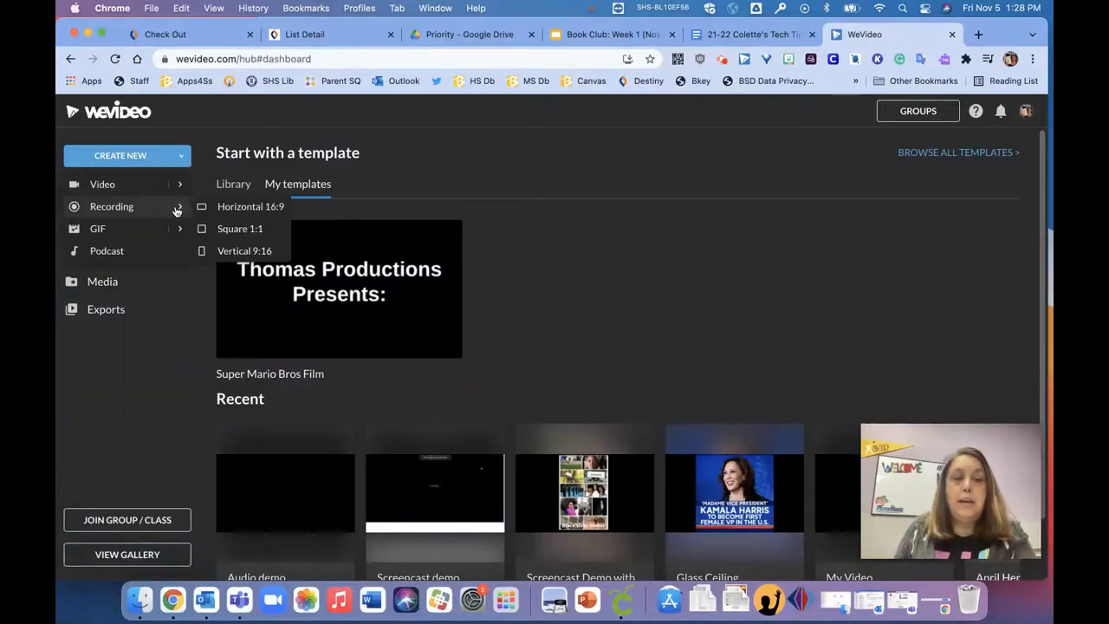
{"action": "left_click", "coordinate": [232, 213]}
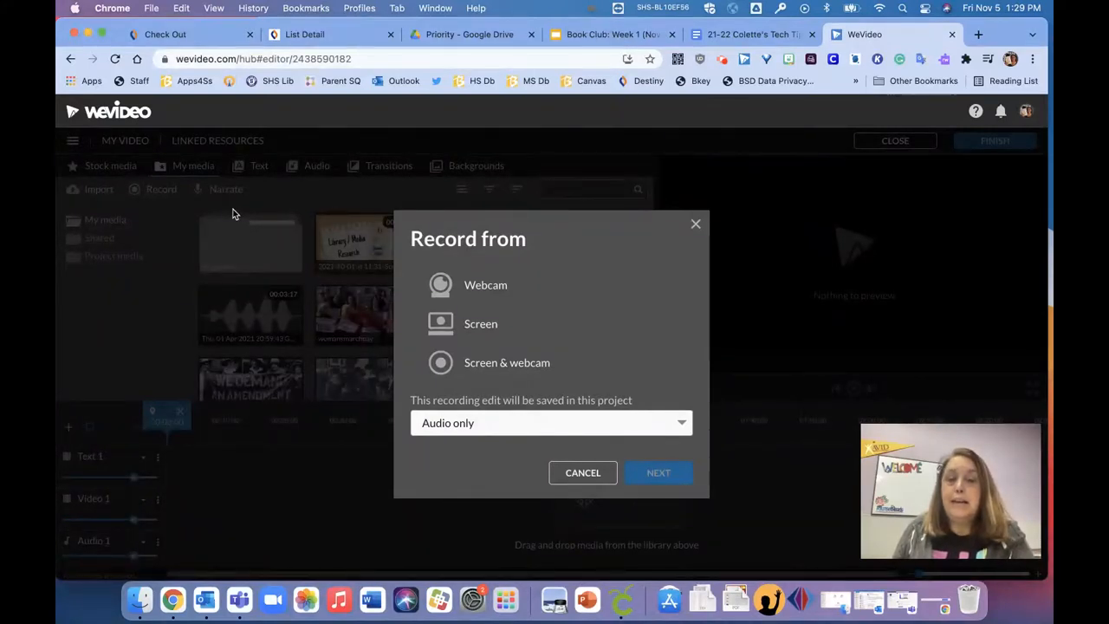
- Set the recording source to Screen and save the recording edit in the project "My Project"
{"action": "left_click", "coordinate": [490, 324]}
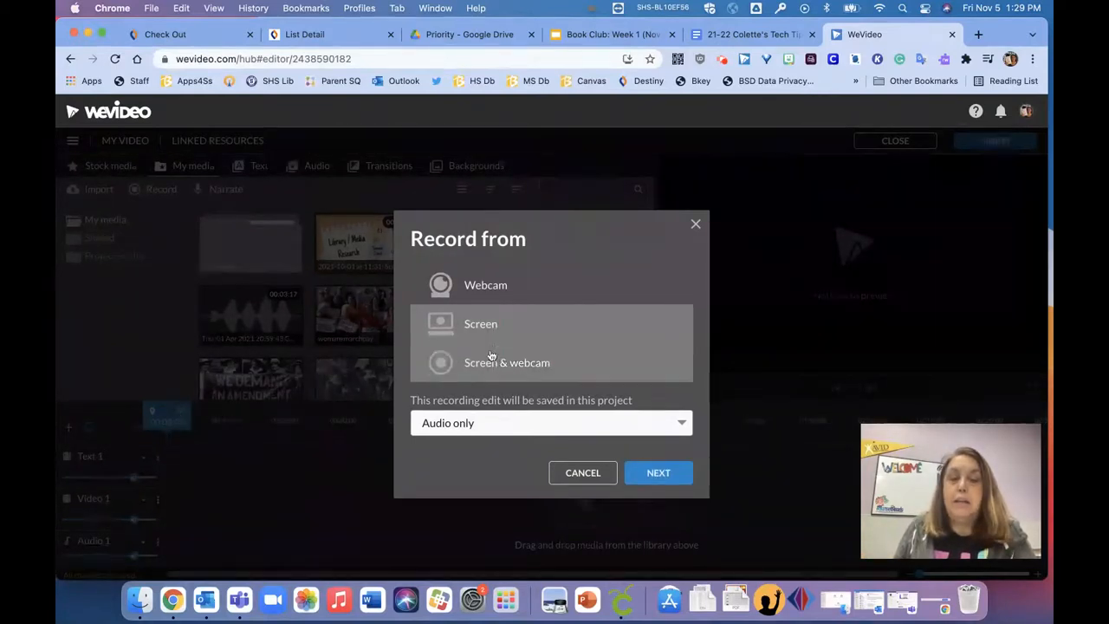
{"action": "left_click", "coordinate": [513, 422]}
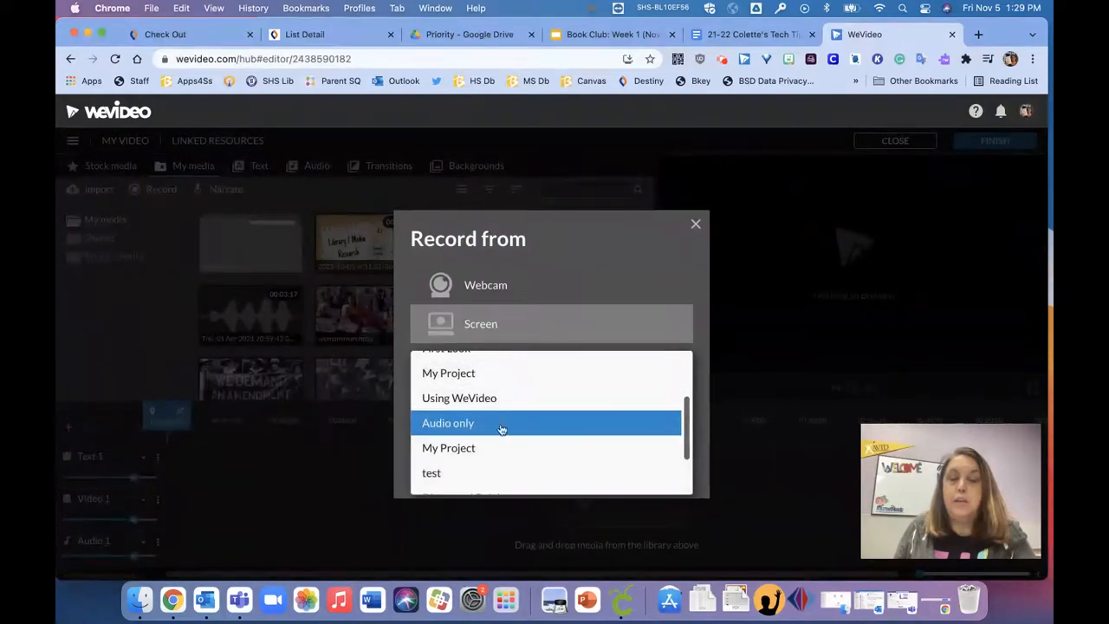
{"action": "left_click", "coordinate": [481, 373]}
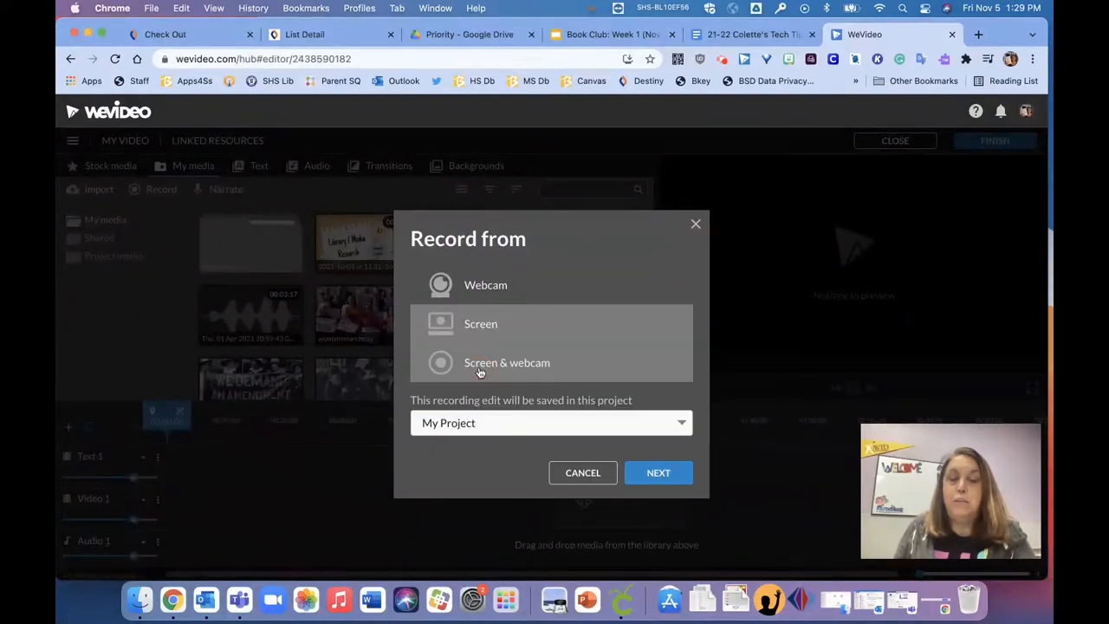
{"action": "left_click", "coordinate": [656, 473]}
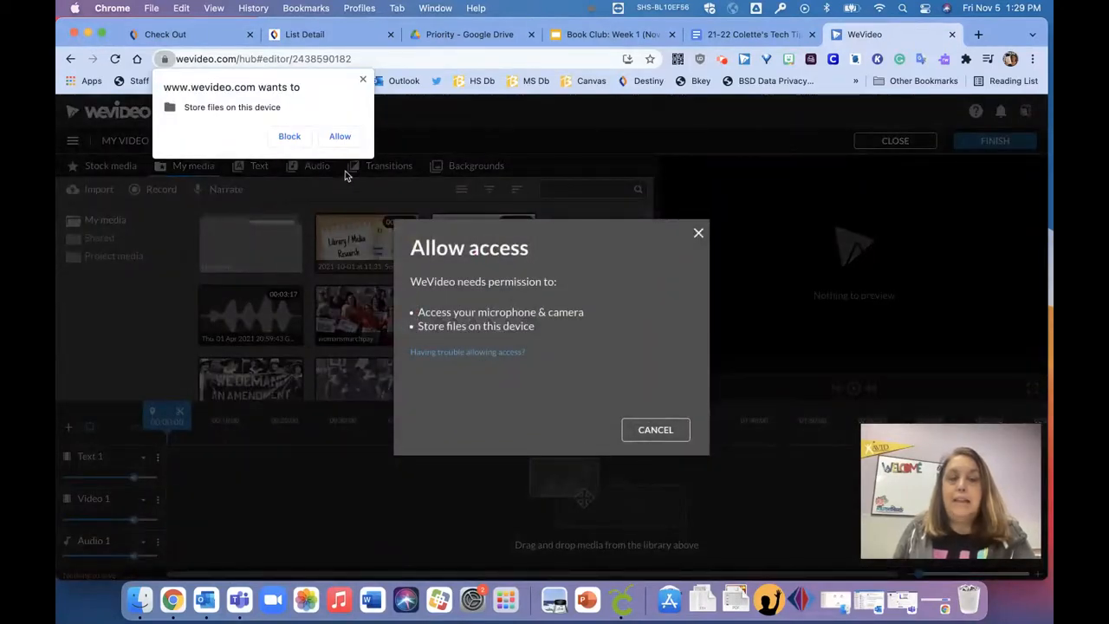
- Allow WeVideo to store files and use the microphone, and accept the default MacBook Pro microphone as audio source
{"action": "left_click", "coordinate": [339, 136]}
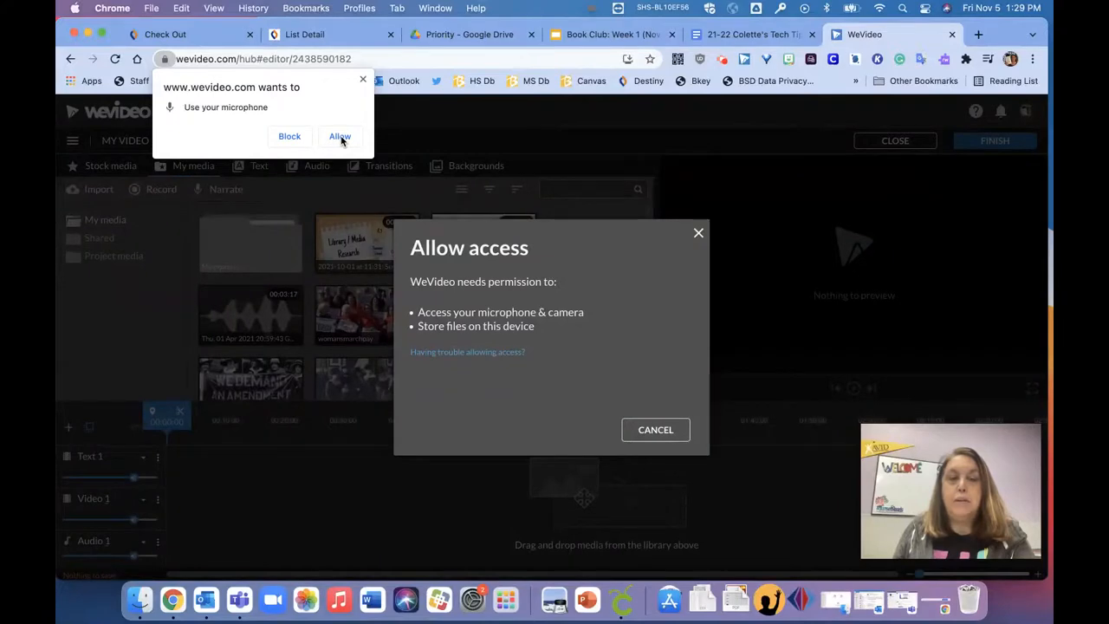
{"action": "left_click", "coordinate": [339, 136]}
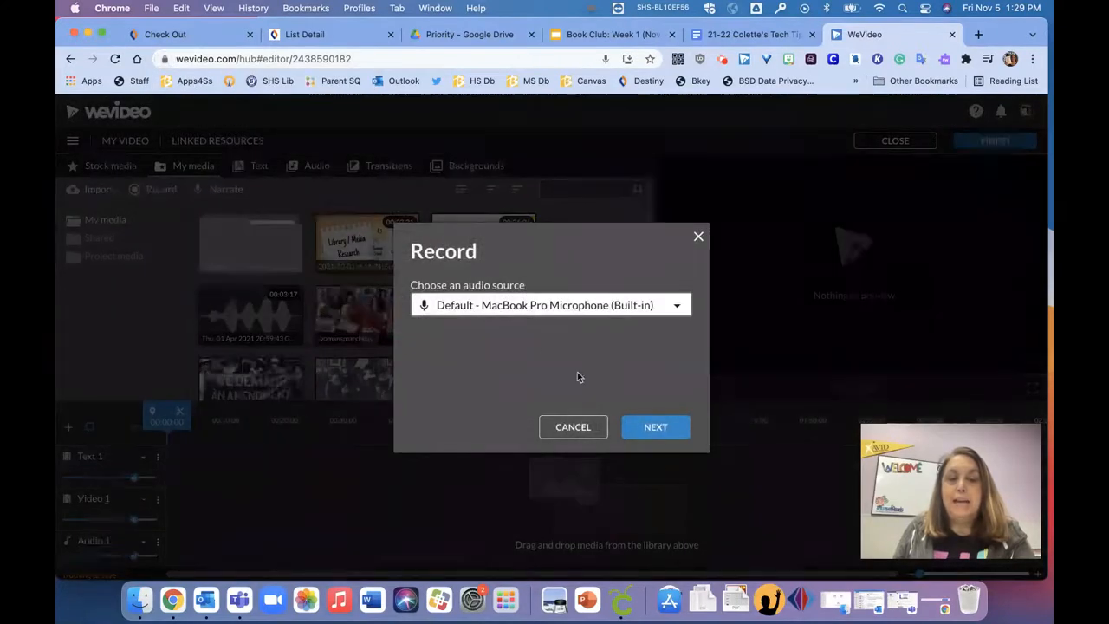
{"action": "left_click", "coordinate": [657, 423]}
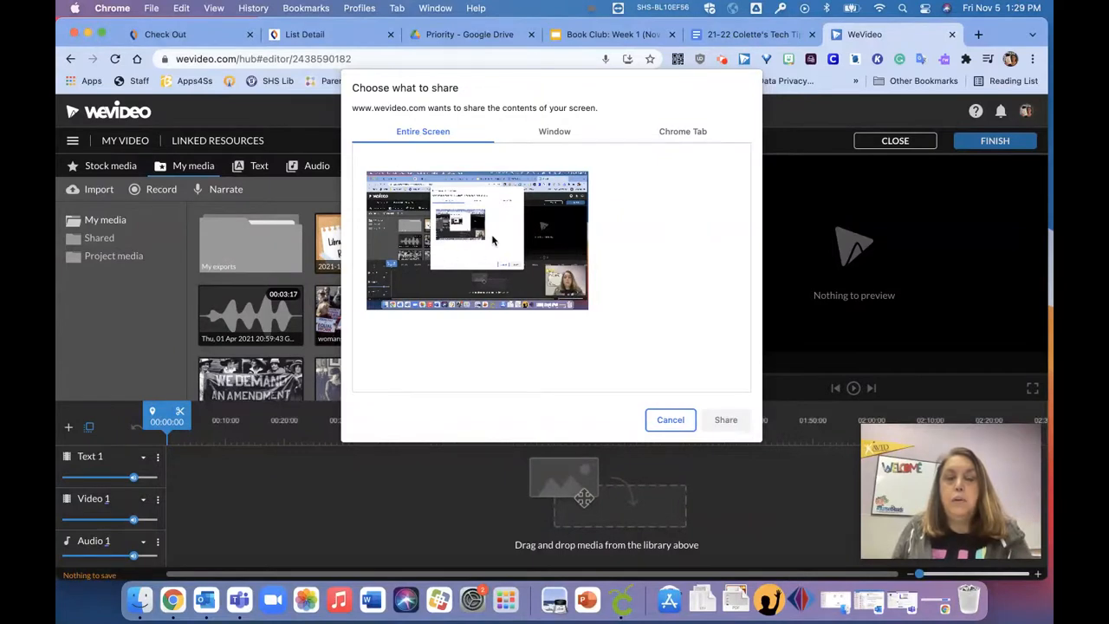
- Share the Chrome tab "Book Club: Week 1 (Nov3) - Google Slides" for the screen recording
{"action": "left_click", "coordinate": [554, 131]}
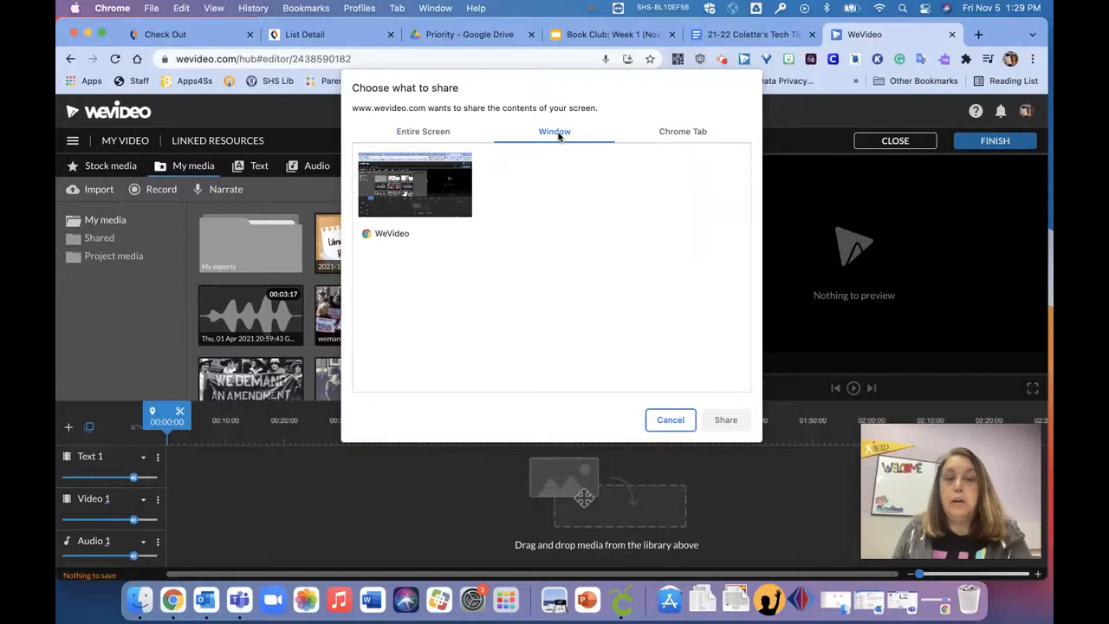
{"action": "left_click", "coordinate": [672, 135]}
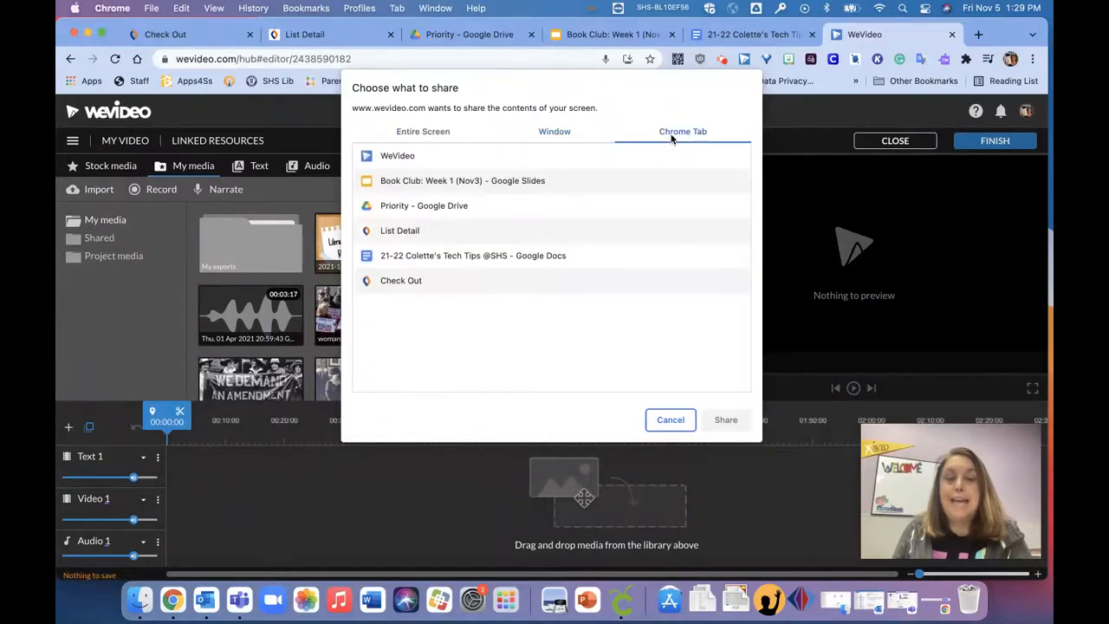
{"action": "left_click", "coordinate": [464, 182]}
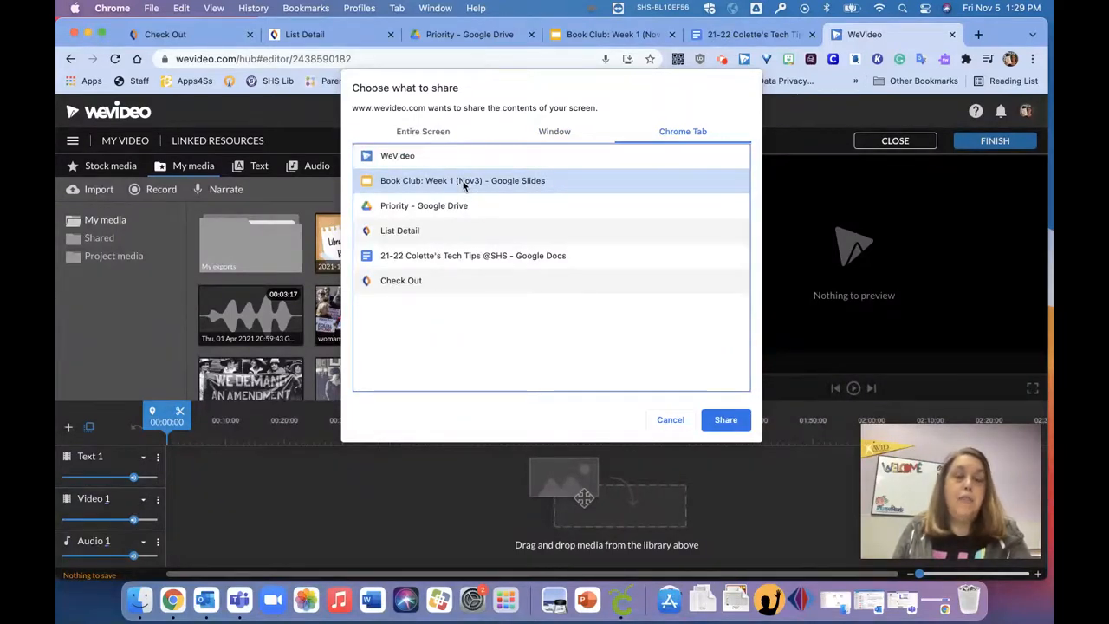
{"action": "left_click", "coordinate": [726, 420]}
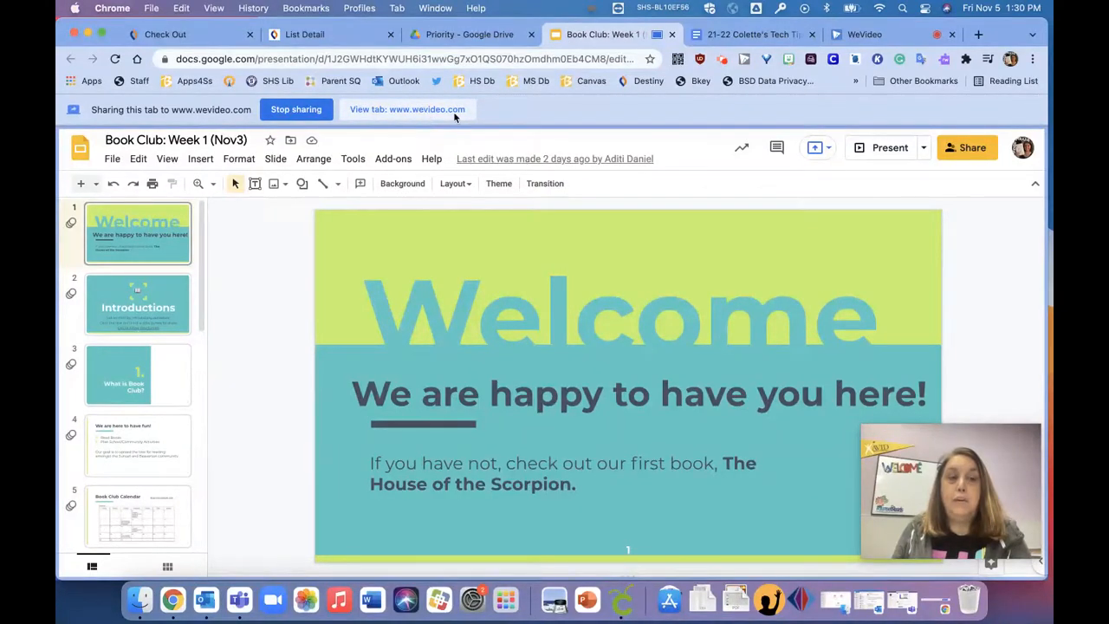
- Present the Book Club slideshow and advance through it to the slide "We are here to have fun!"
{"action": "left_click", "coordinate": [880, 154]}
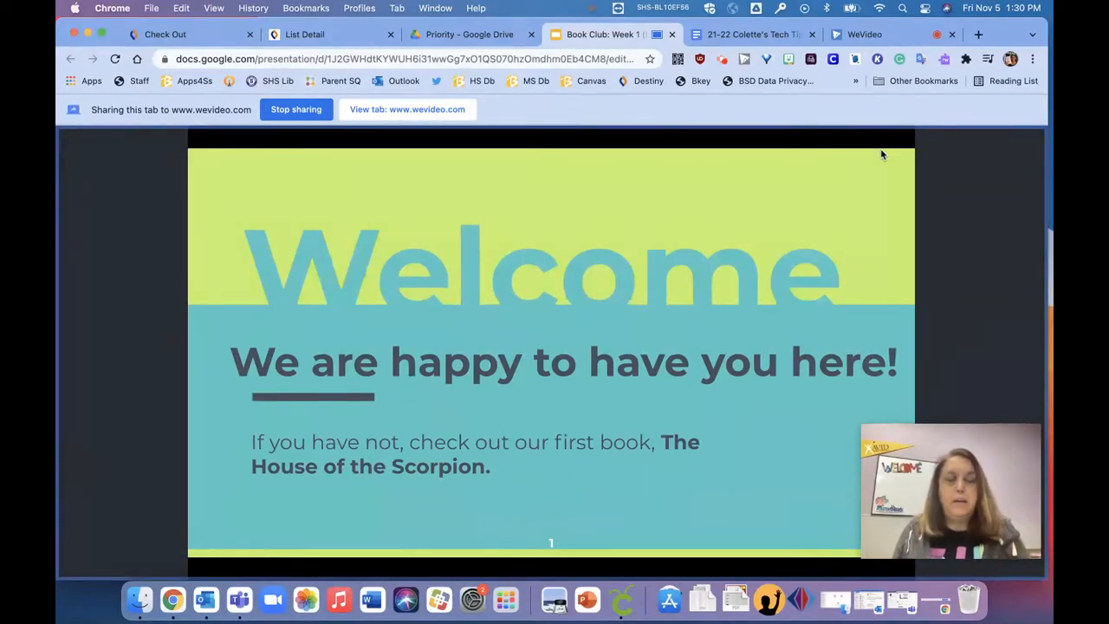
{"action": "key", "text": "Right"}
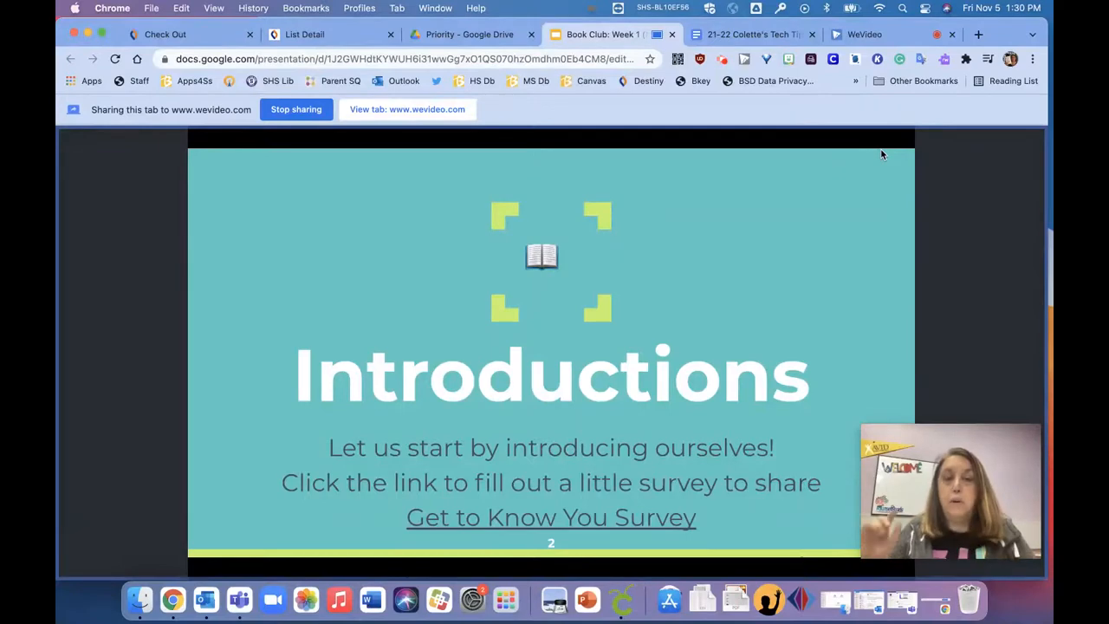
{"action": "key", "text": "Right"}
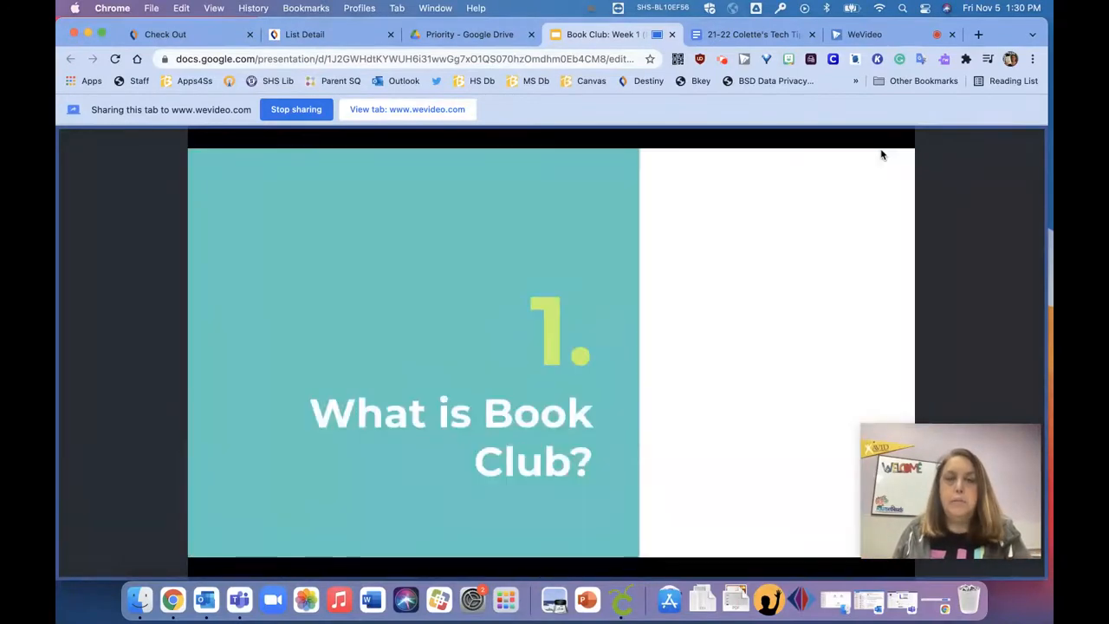
{"action": "key", "text": "Right"}
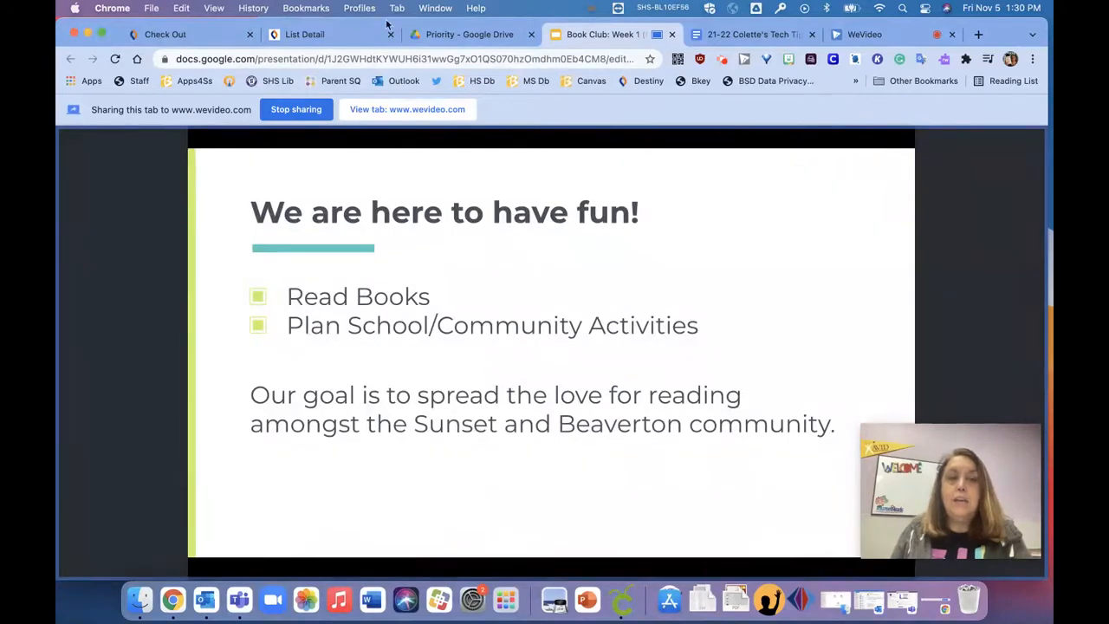
- Stop sharing the slides tab, return to WeVideo and save the previewed recording
{"action": "left_click", "coordinate": [295, 111]}
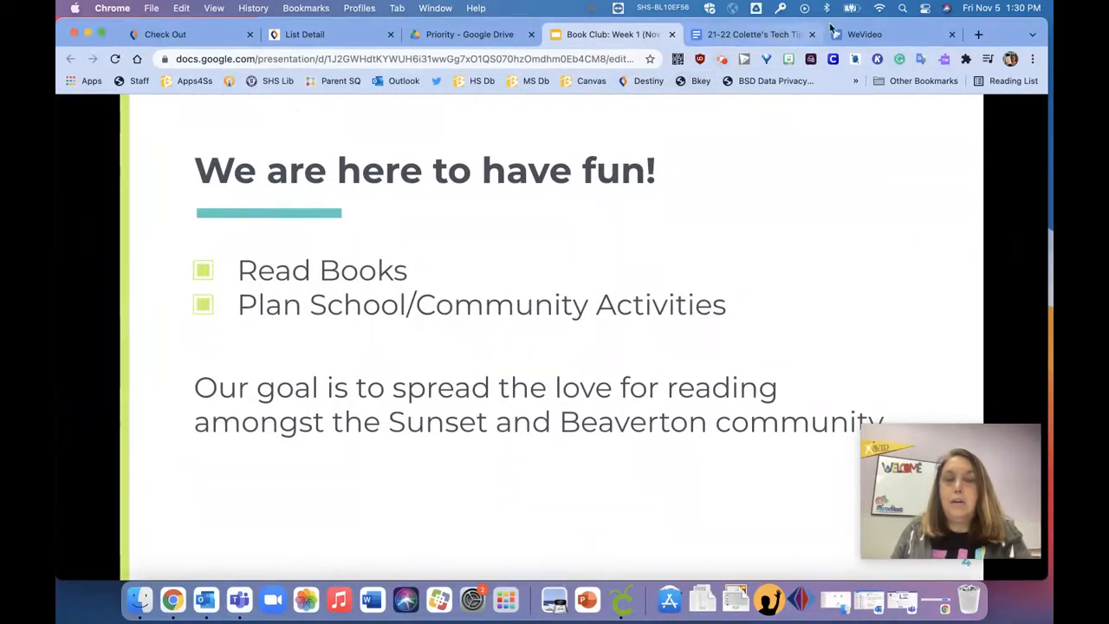
{"action": "left_click", "coordinate": [862, 33]}
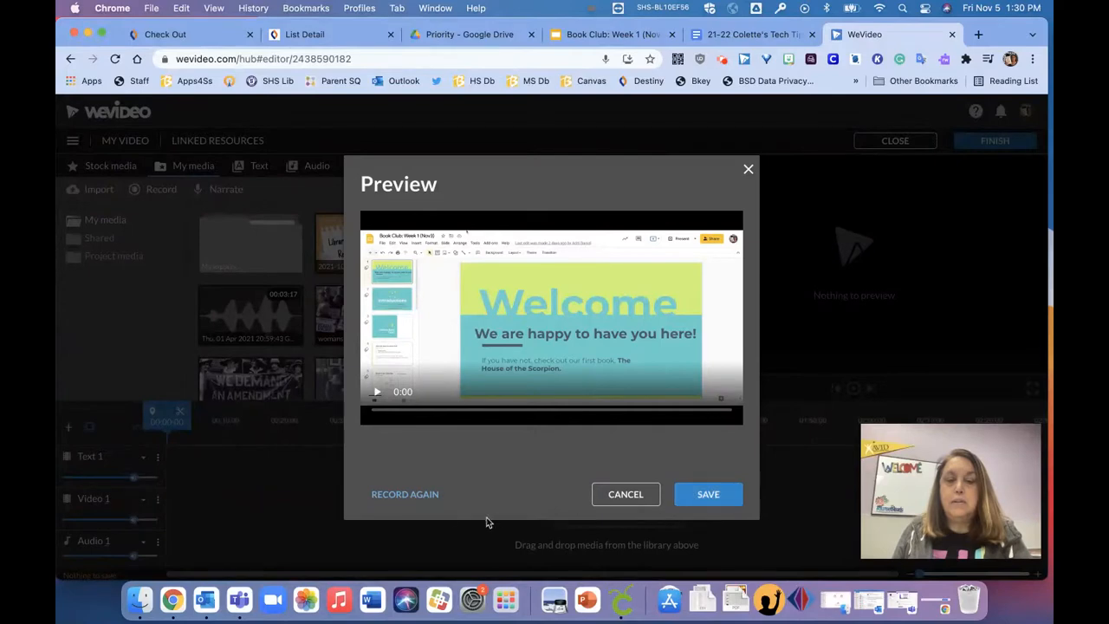
{"action": "left_click", "coordinate": [707, 495]}
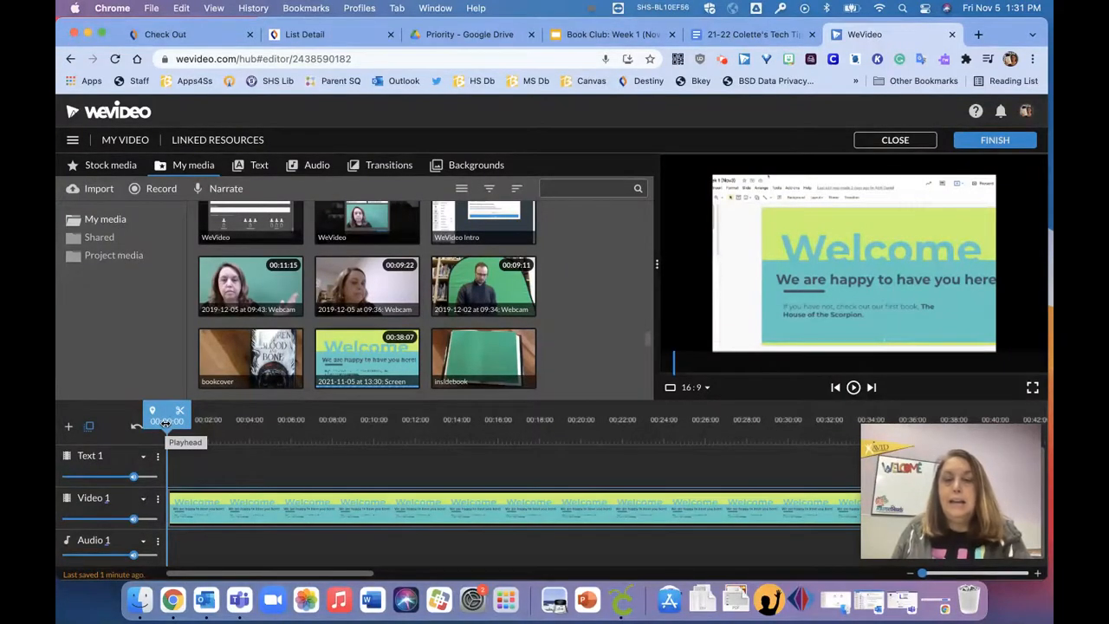
- Finish the edit and set the export title to "WeVideo Screen Recording sample"
{"action": "mouse_move", "coordinate": [165, 421]}
{"action": "left_mouse_down"}
{"action": "mouse_move", "coordinate": [189, 437]}
{"action": "mouse_move", "coordinate": [384, 471]}
{"action": "mouse_move", "coordinate": [306, 460]}
{"action": "mouse_move", "coordinate": [554, 471]}
{"action": "mouse_move", "coordinate": [324, 464]}
{"action": "left_mouse_up"}
{"action": "left_click", "coordinate": [1009, 142]}
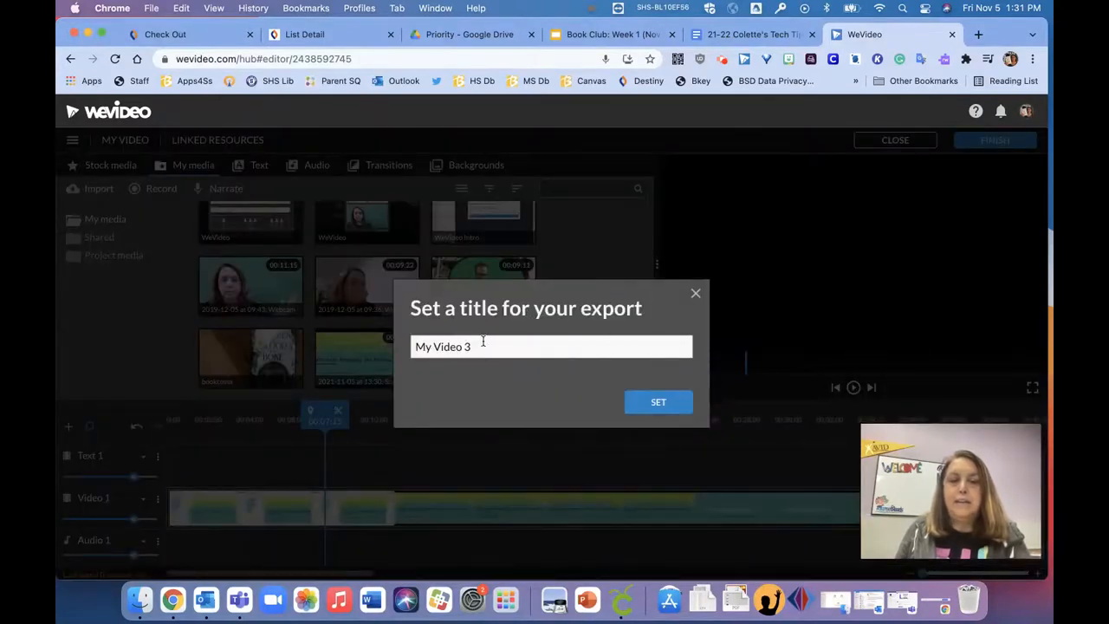
{"action": "left_click_drag", "start_coordinate": [482, 347], "coordinate": [339, 342]}
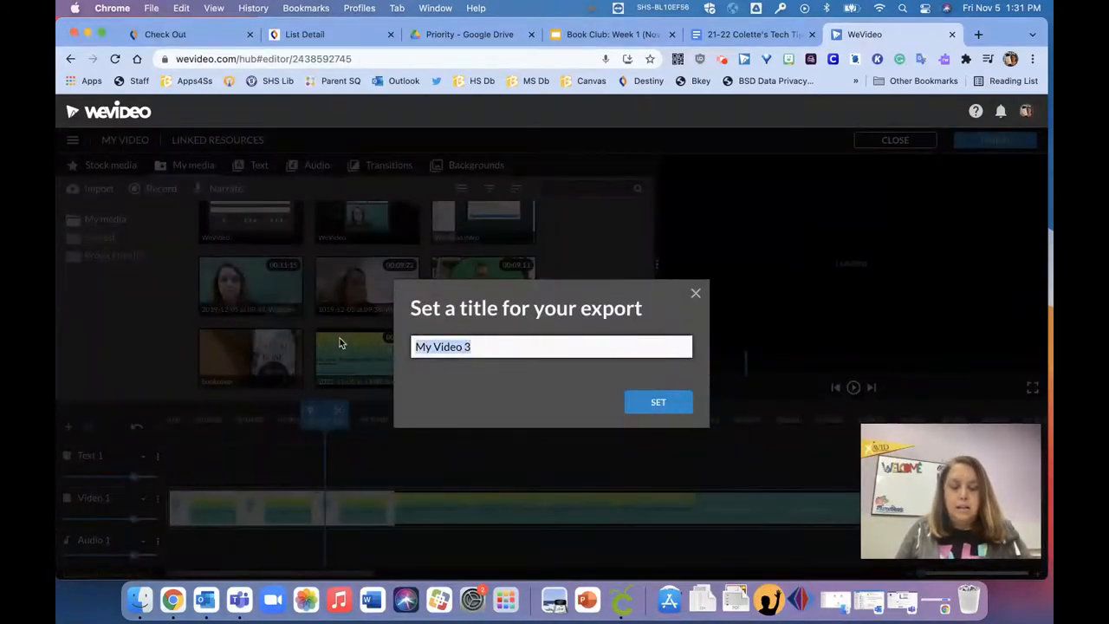
{"action": "type", "text": "WeVideo"}
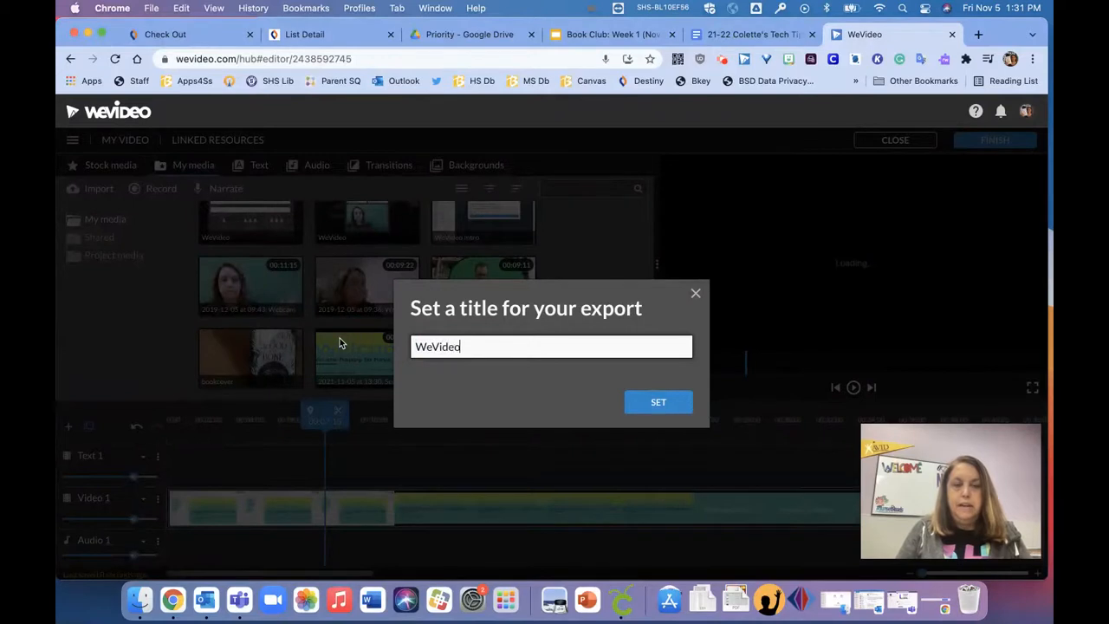
{"action": "type", "text": " Screen"}
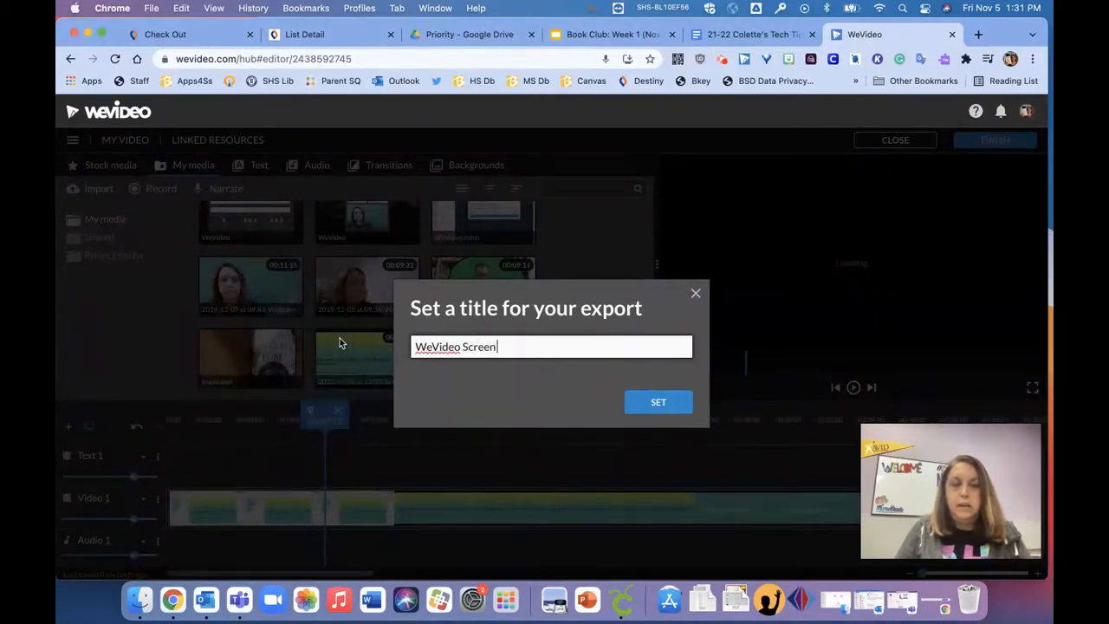
{"action": "type", "text": " Recording samp"}
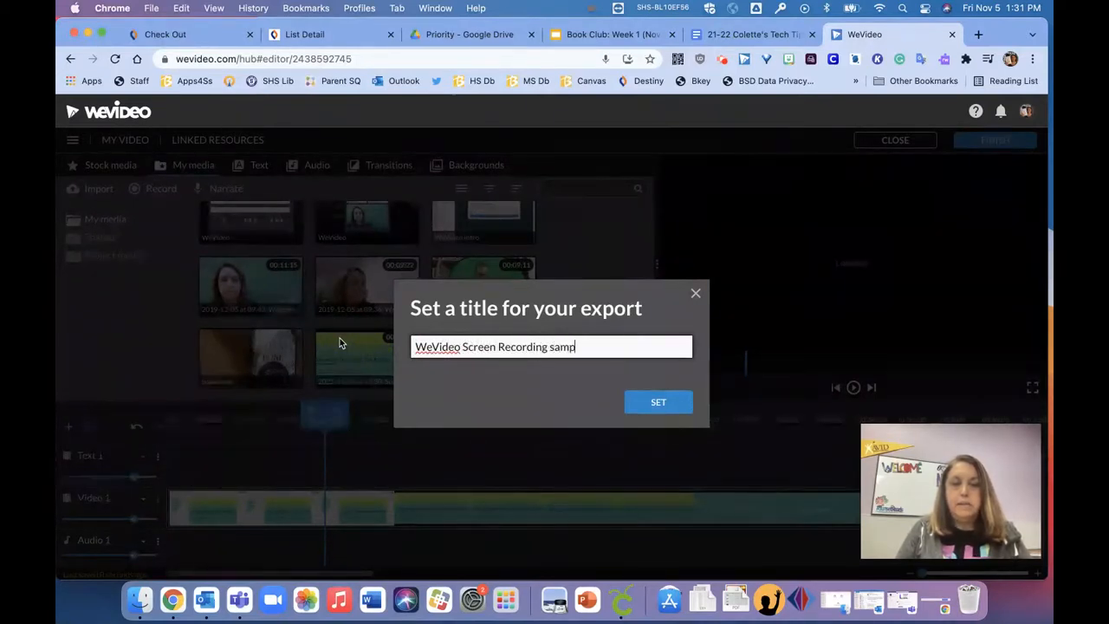
{"action": "type", "text": "le"}
{"action": "left_click", "coordinate": [645, 404]}
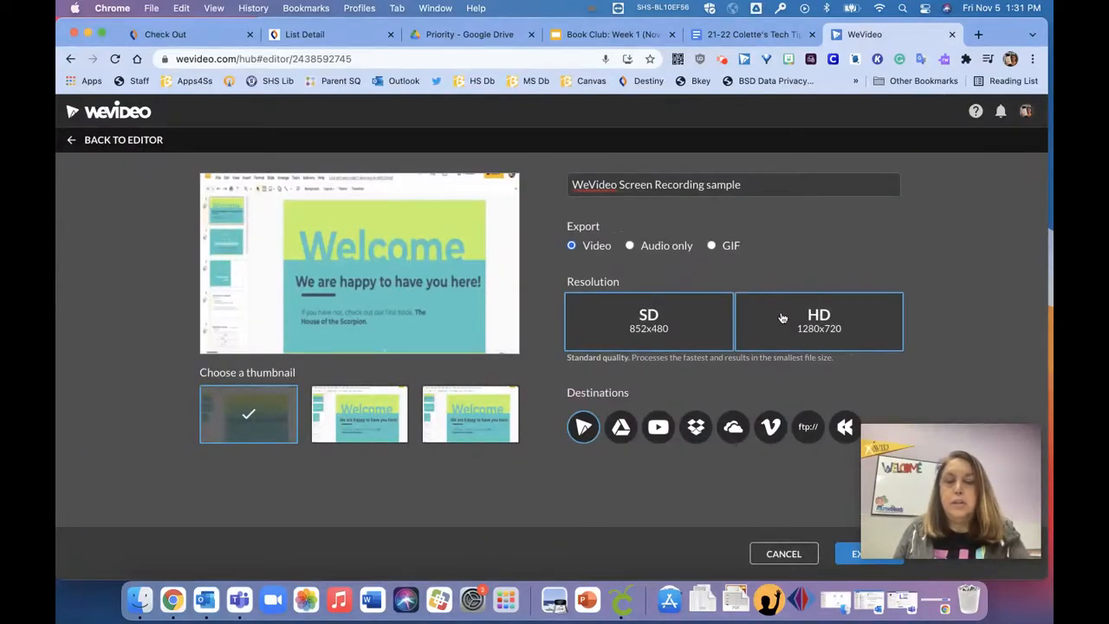
- Add Google Drive as an export destination and export the video
{"action": "left_click", "coordinate": [624, 433]}
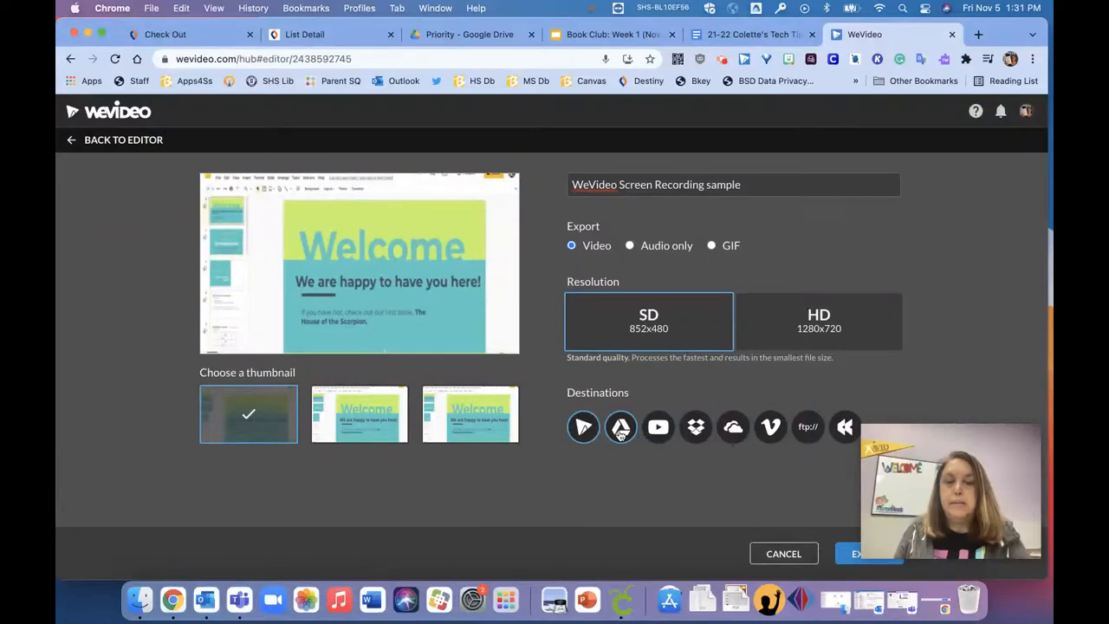
{"action": "left_click", "coordinate": [853, 555]}
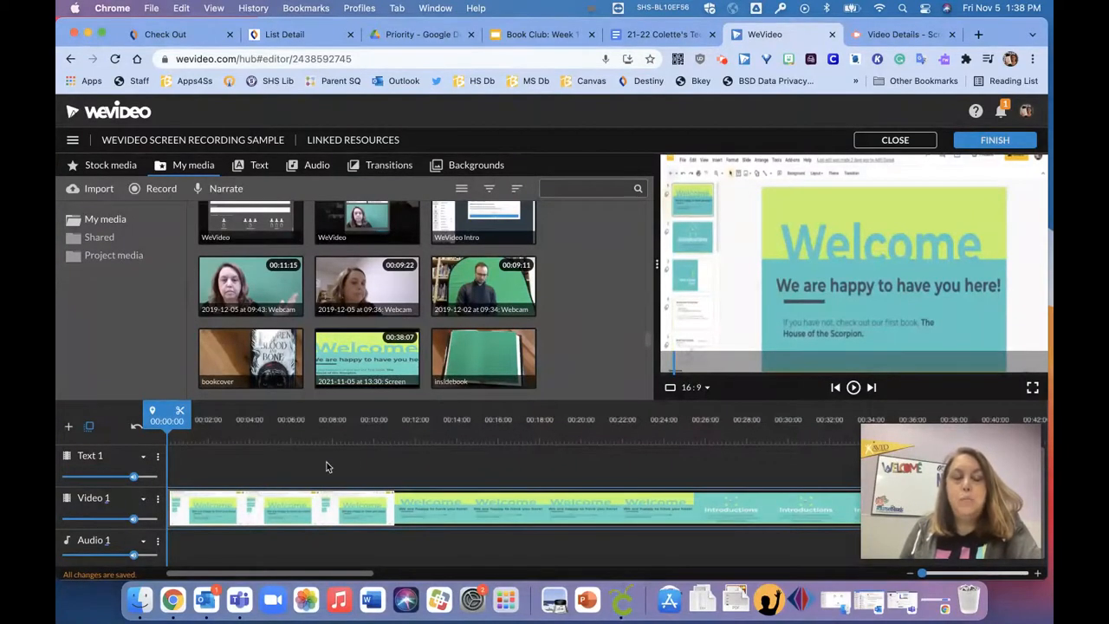
- Split the screen recording clip on the Video 1 track at 00:07:00
{"action": "mouse_move", "coordinate": [174, 434]}
{"action": "left_mouse_down"}
{"action": "mouse_move", "coordinate": [284, 465]}
{"action": "mouse_move", "coordinate": [170, 447]}
{"action": "left_mouse_up"}
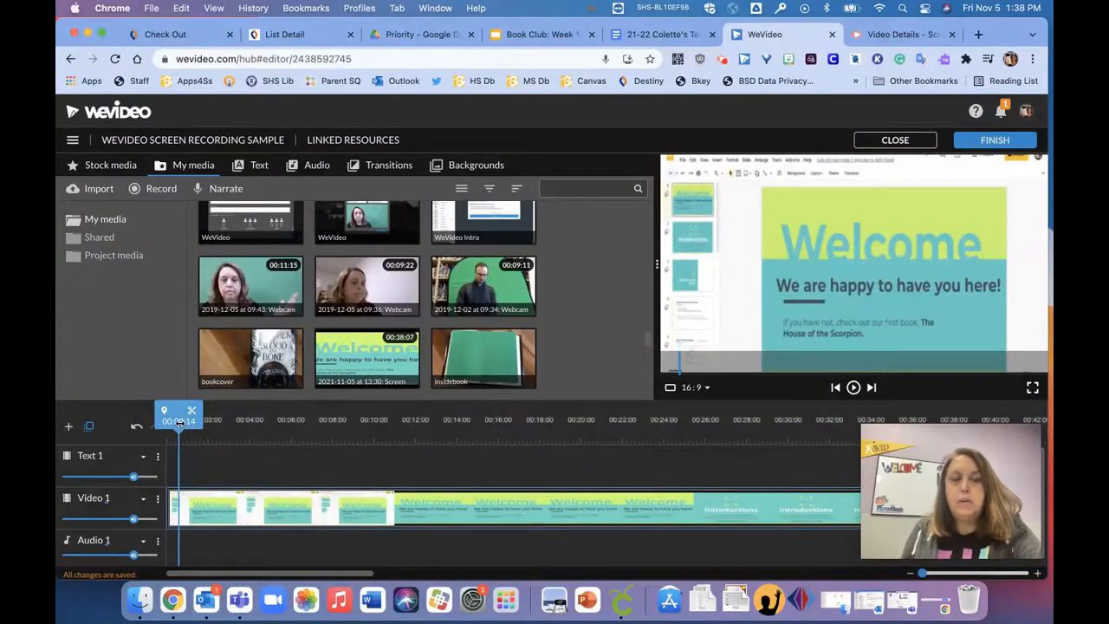
{"action": "left_click_drag", "start_coordinate": [178, 422], "coordinate": [317, 469]}
{"action": "left_click", "coordinate": [314, 515]}
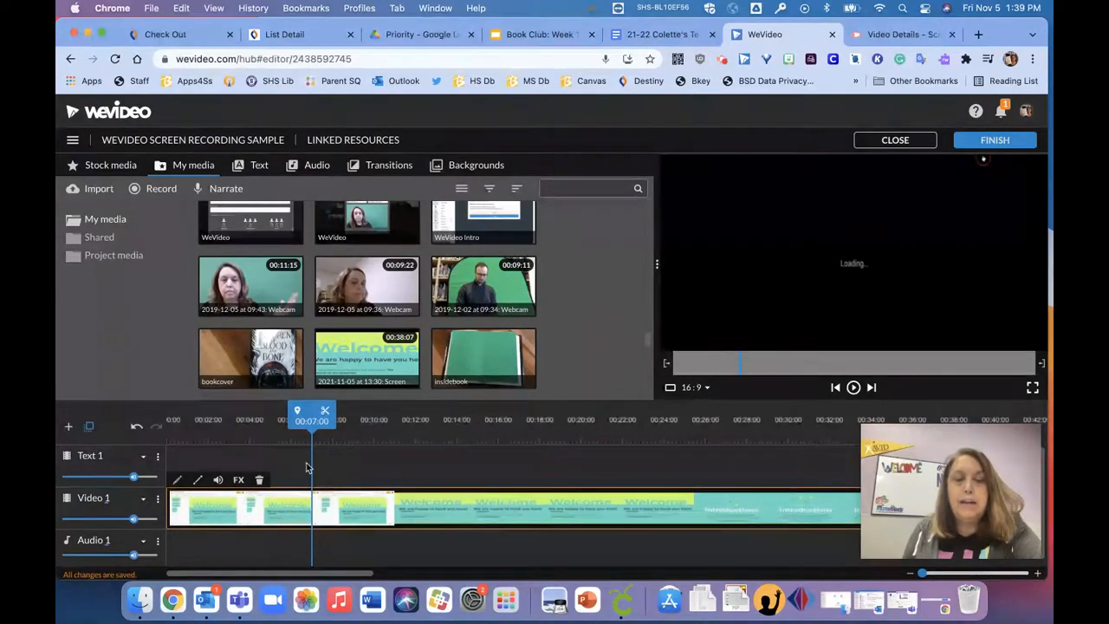
{"action": "left_click", "coordinate": [324, 414]}
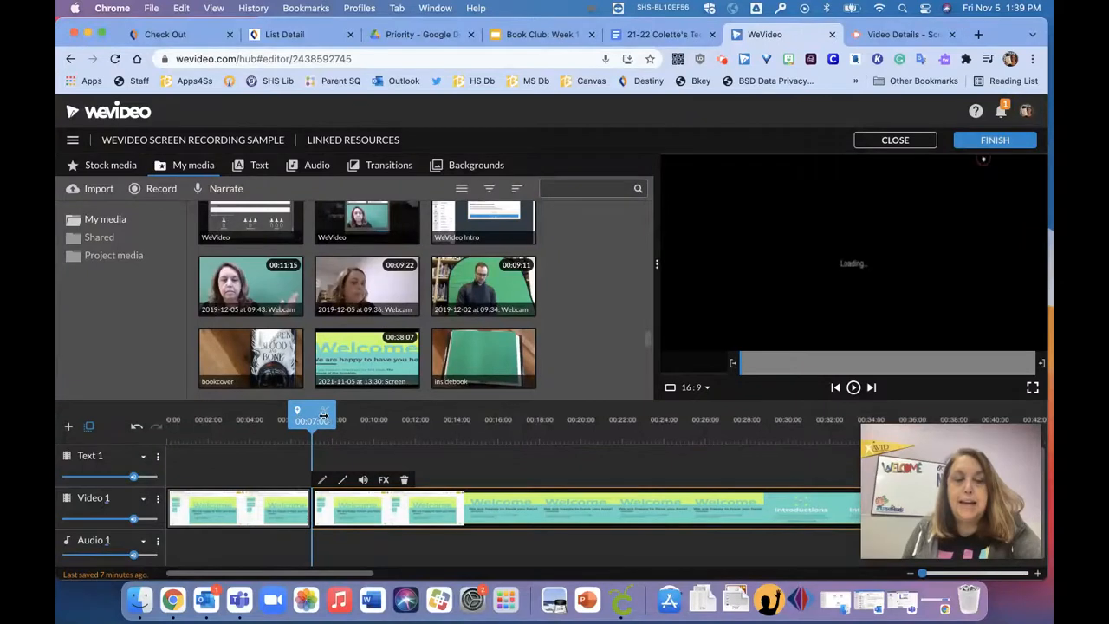
- Split the second Video 1 clip at 00:07:20, delete the short piece before the cut, and close the gap
{"action": "left_click", "coordinate": [338, 439]}
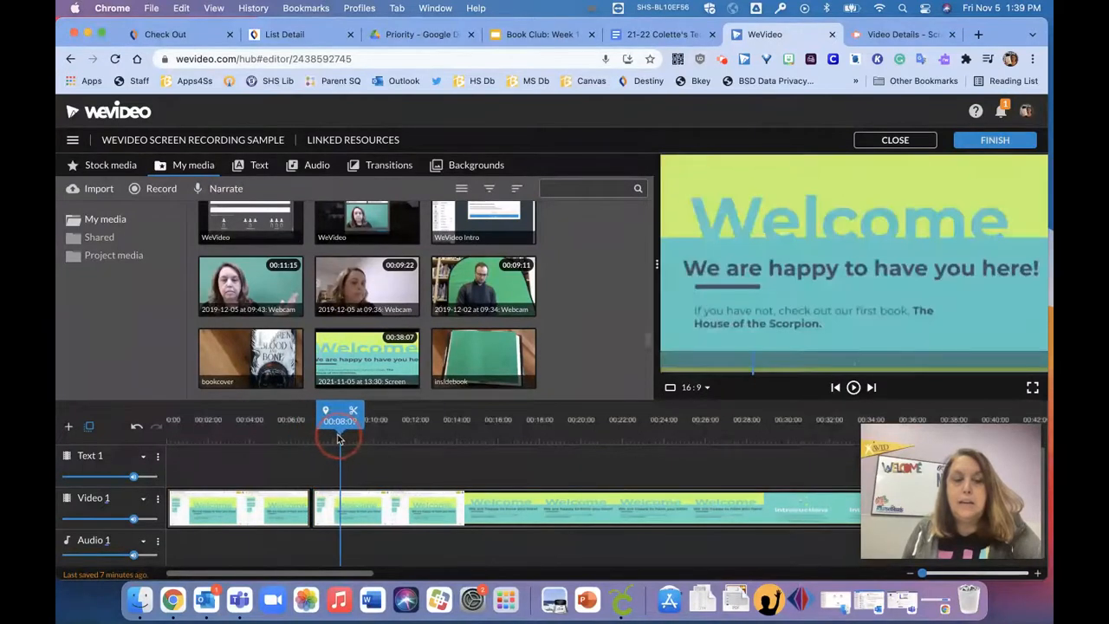
{"action": "left_click_drag", "start_coordinate": [338, 439], "coordinate": [318, 451]}
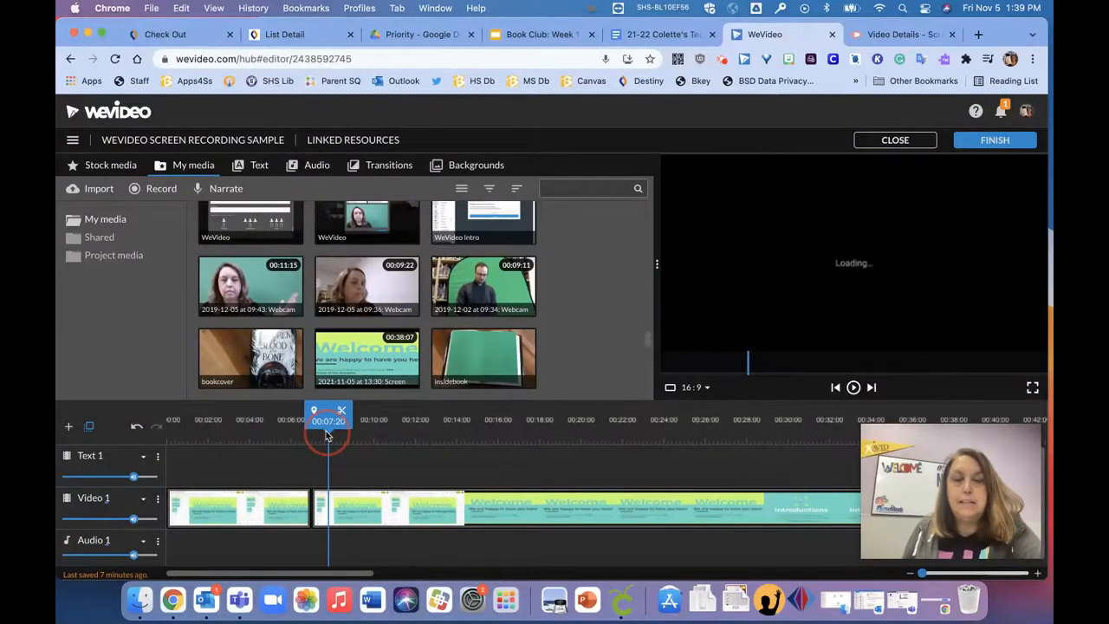
{"action": "left_click", "coordinate": [341, 411]}
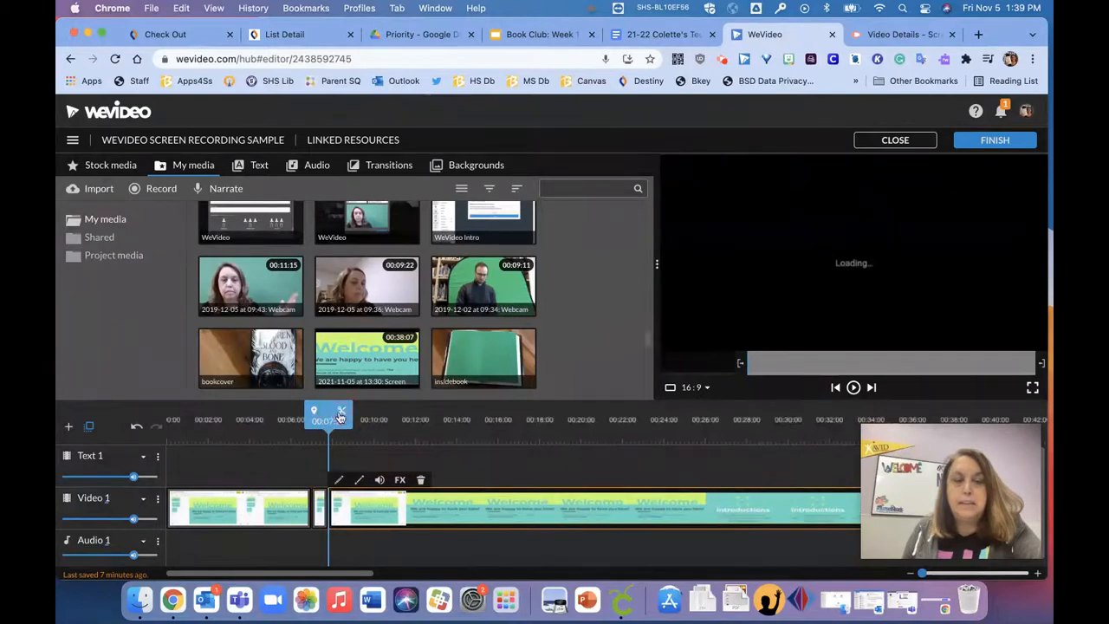
{"action": "left_click", "coordinate": [317, 514]}
{"action": "key", "text": "Delete"}
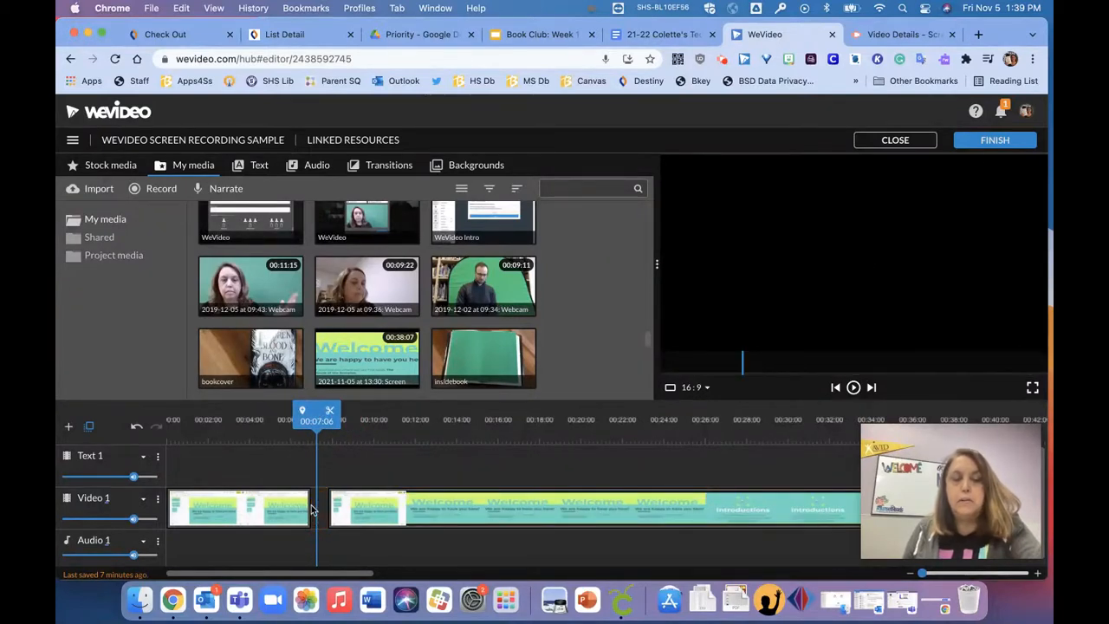
{"action": "mouse_move", "coordinate": [339, 514]}
{"action": "left_mouse_down"}
{"action": "mouse_move", "coordinate": [346, 508]}
{"action": "mouse_move", "coordinate": [338, 514]}
{"action": "left_mouse_up"}
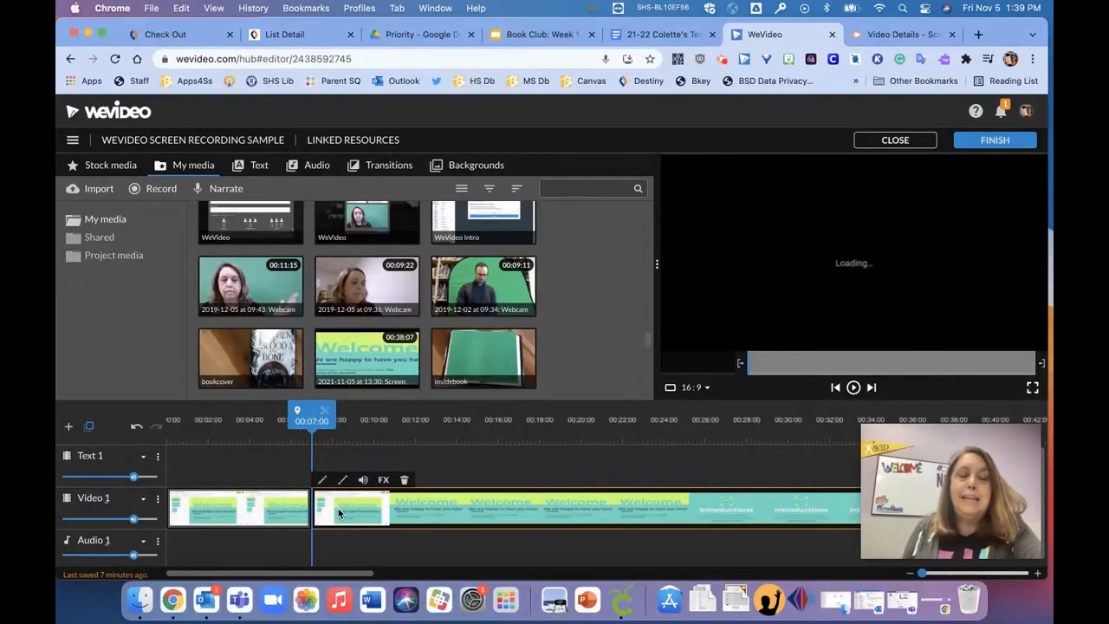
- Add the Whisper - Title motion text to the Text 1 track at 00:00:00
{"action": "left_click_drag", "start_coordinate": [313, 420], "coordinate": [164, 424]}
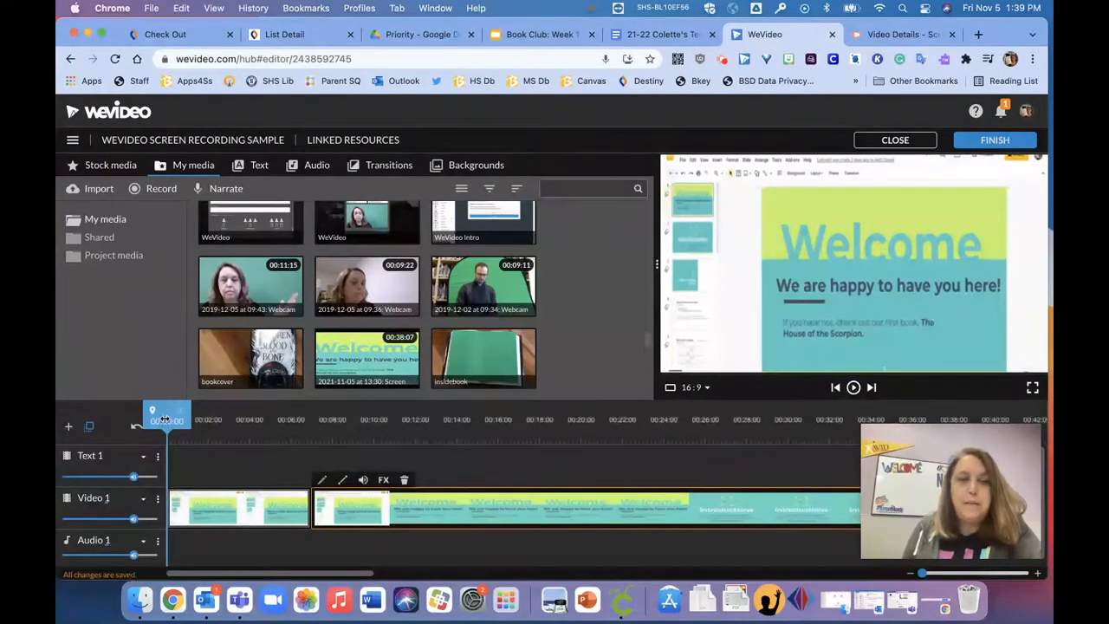
{"action": "left_click", "coordinate": [259, 165]}
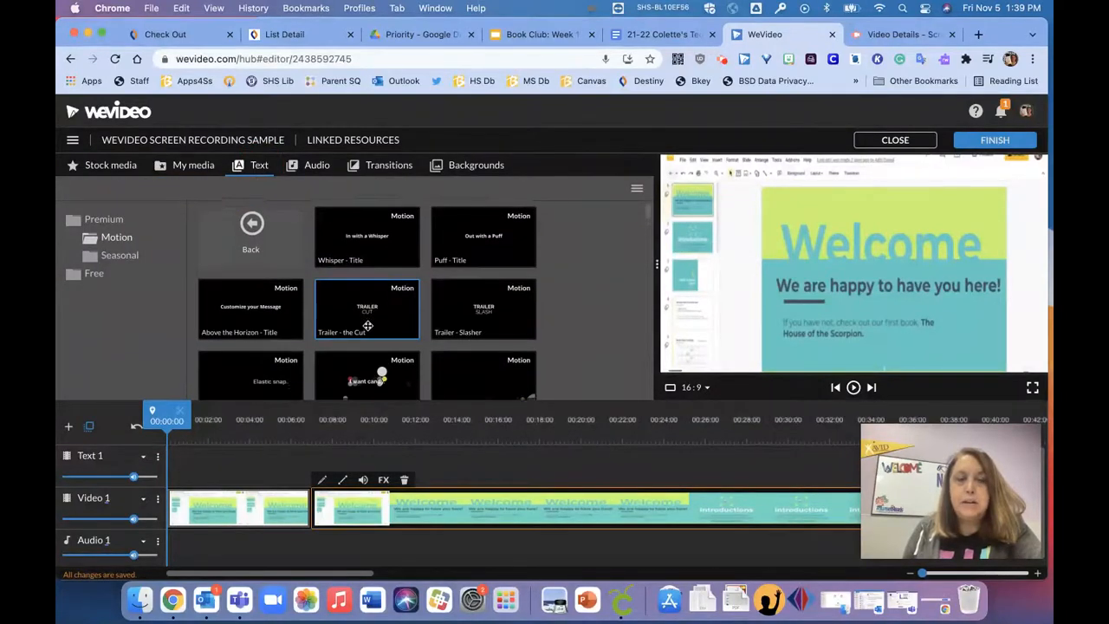
{"action": "scroll", "coordinate": [366, 320], "scroll_direction": "down", "scroll_amount": 5}
{"action": "scroll", "coordinate": [367, 325], "scroll_direction": "down", "scroll_amount": 10}
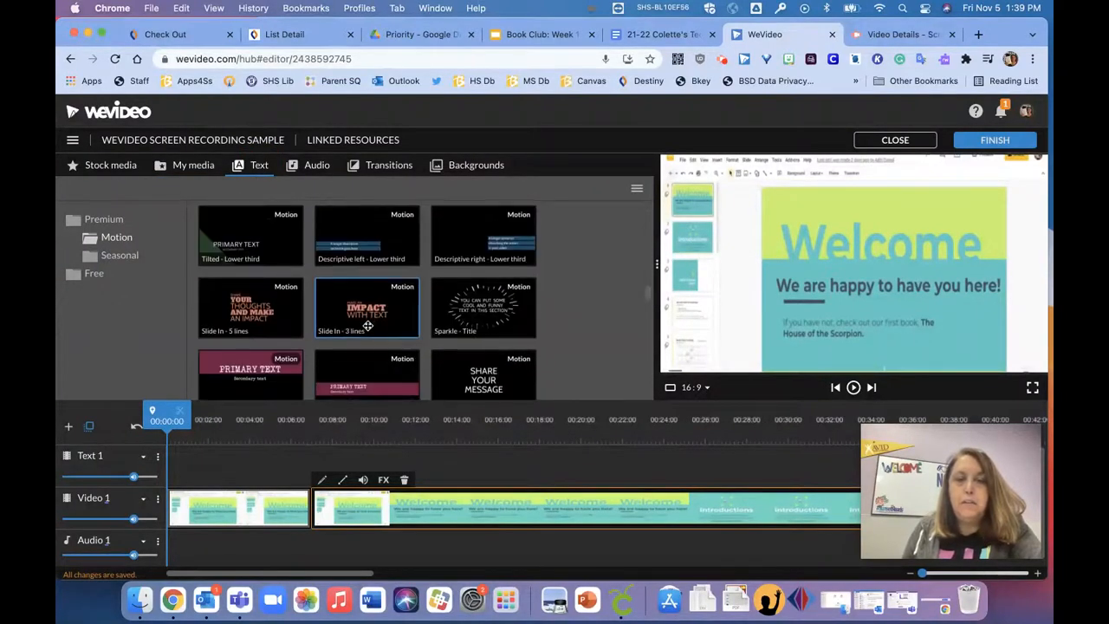
{"action": "scroll", "coordinate": [368, 326], "scroll_direction": "down", "scroll_amount": 5}
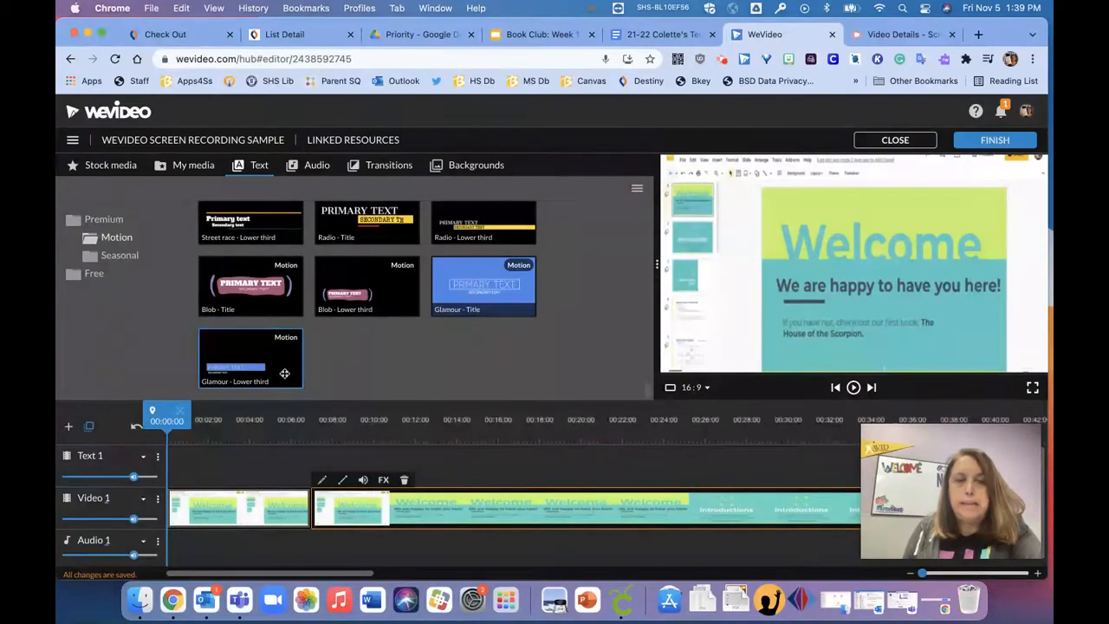
{"action": "scroll", "coordinate": [258, 363], "scroll_direction": "down", "scroll_amount": 5}
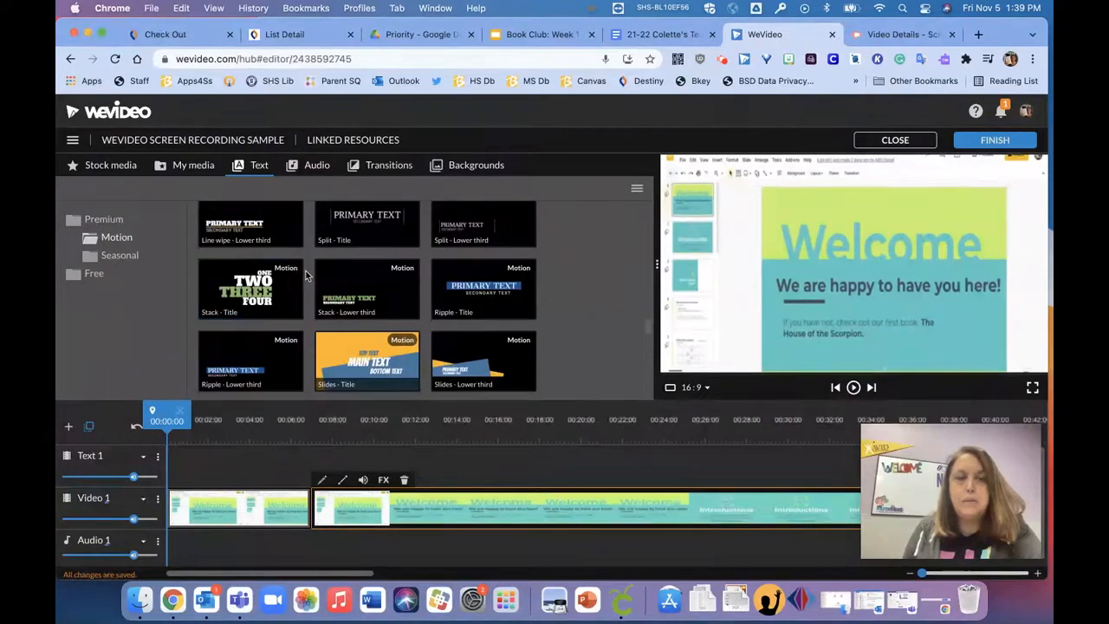
{"action": "scroll", "coordinate": [305, 275], "scroll_direction": "up", "scroll_amount": 3}
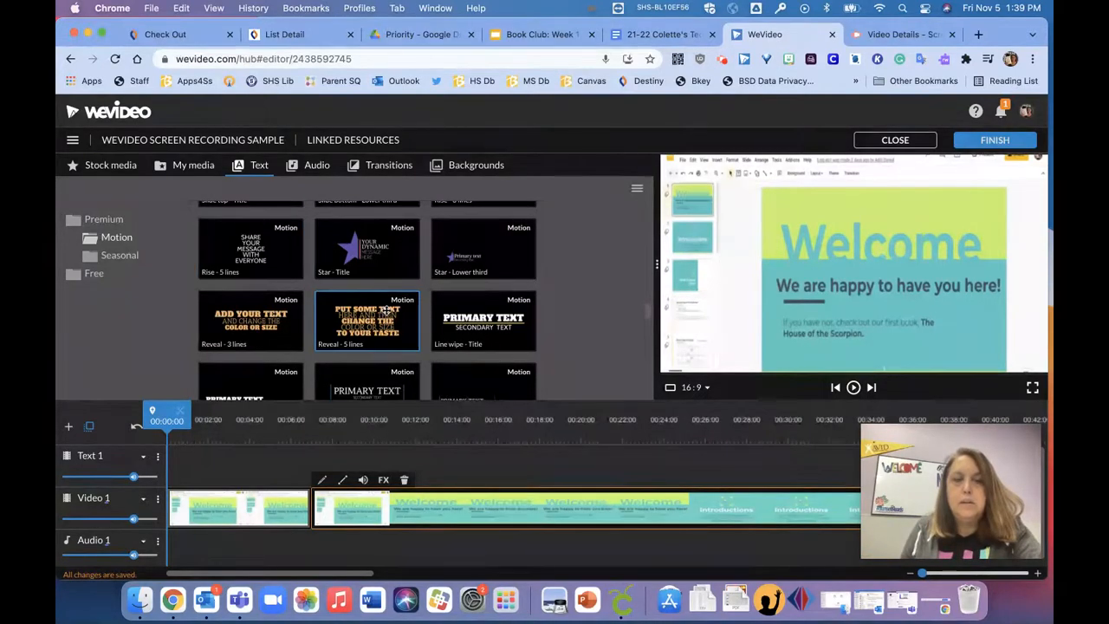
{"action": "scroll", "coordinate": [385, 310], "scroll_direction": "up", "scroll_amount": 5}
{"action": "scroll", "coordinate": [385, 310], "scroll_direction": "up", "scroll_amount": 5}
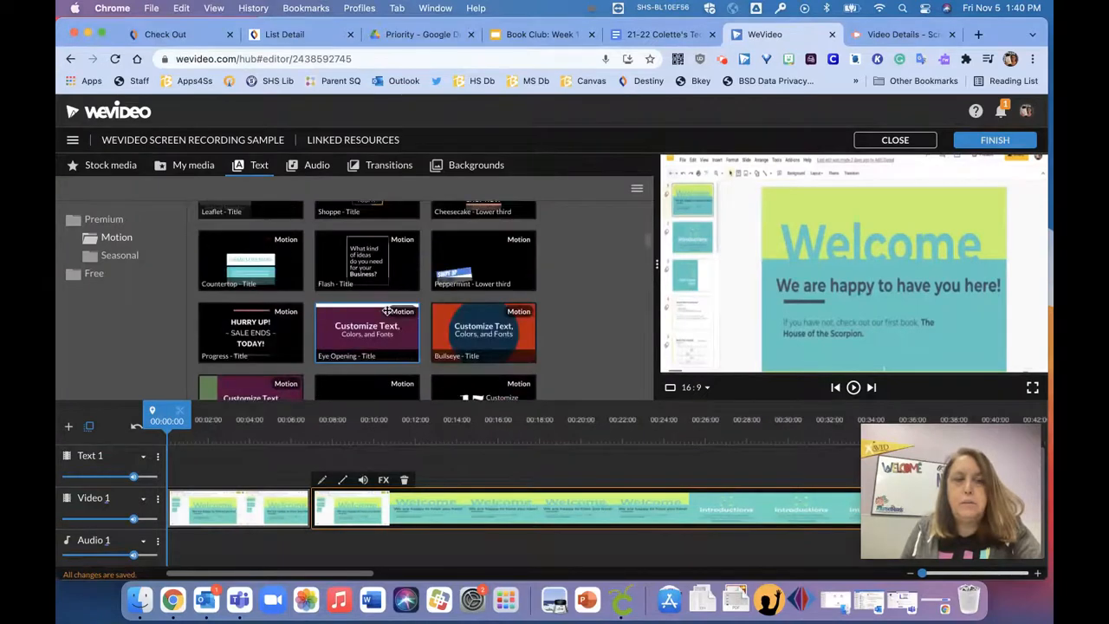
{"action": "scroll", "coordinate": [386, 310], "scroll_direction": "up", "scroll_amount": 3}
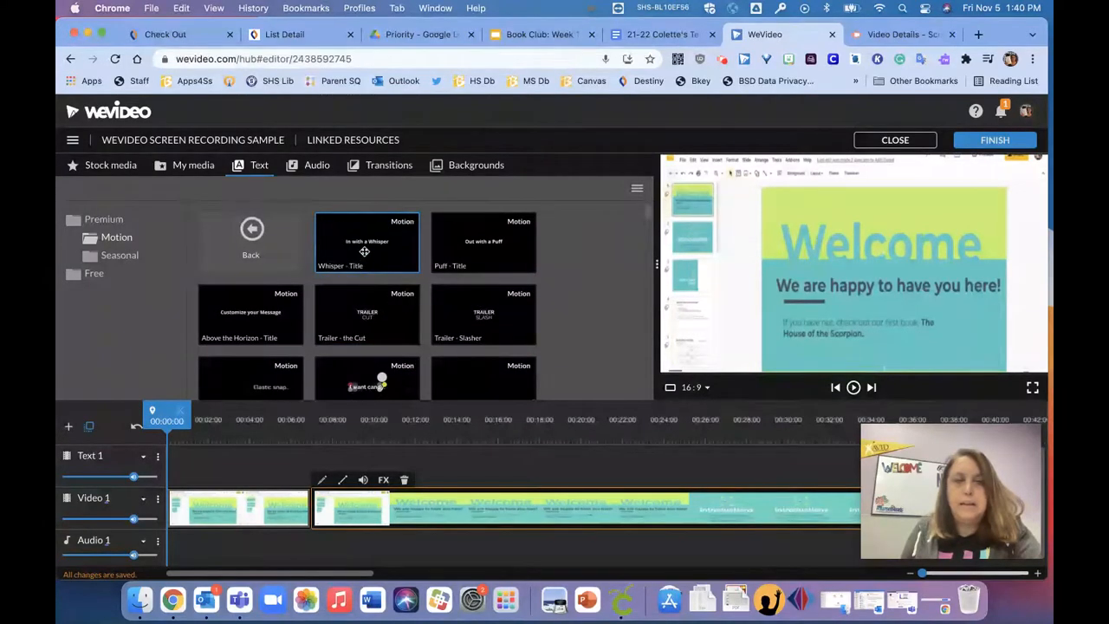
{"action": "left_click_drag", "start_coordinate": [364, 251], "coordinate": [182, 468]}
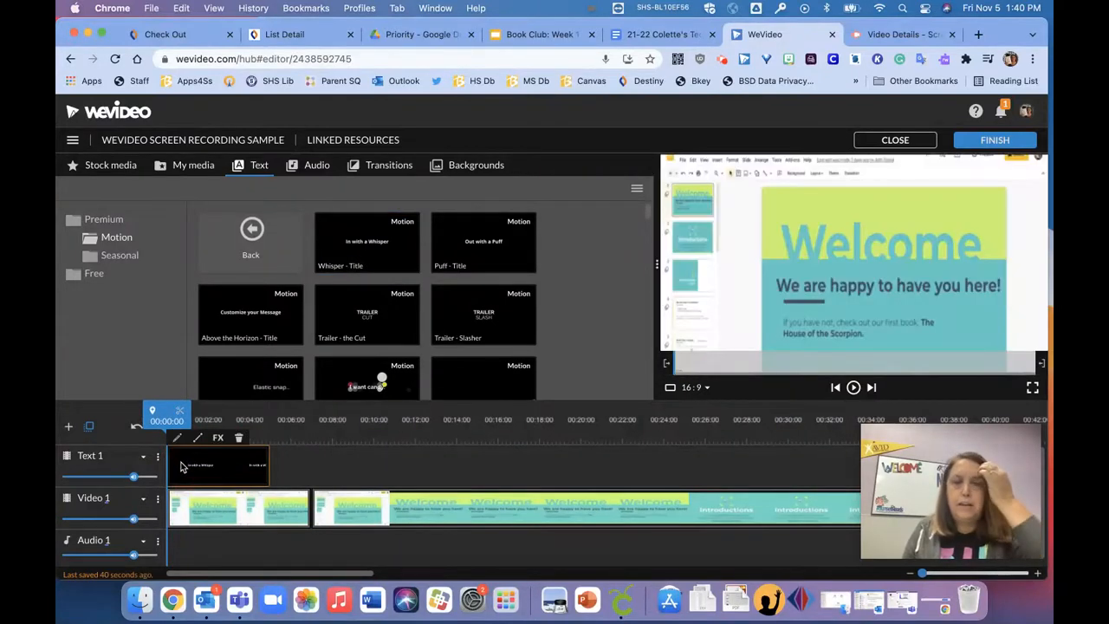
- Change the Whisper title's wording to "This is a title" and move it above the Welcome heading in the video frame
{"action": "double_click", "coordinate": [225, 474]}
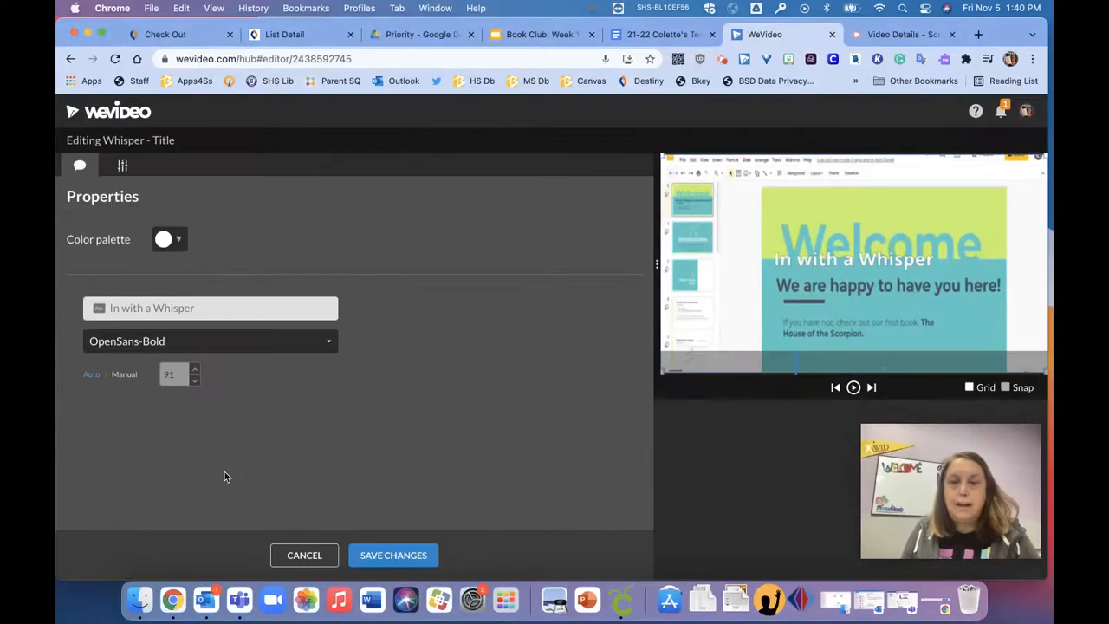
{"action": "left_click", "coordinate": [232, 308]}
{"action": "left_click", "coordinate": [80, 309]}
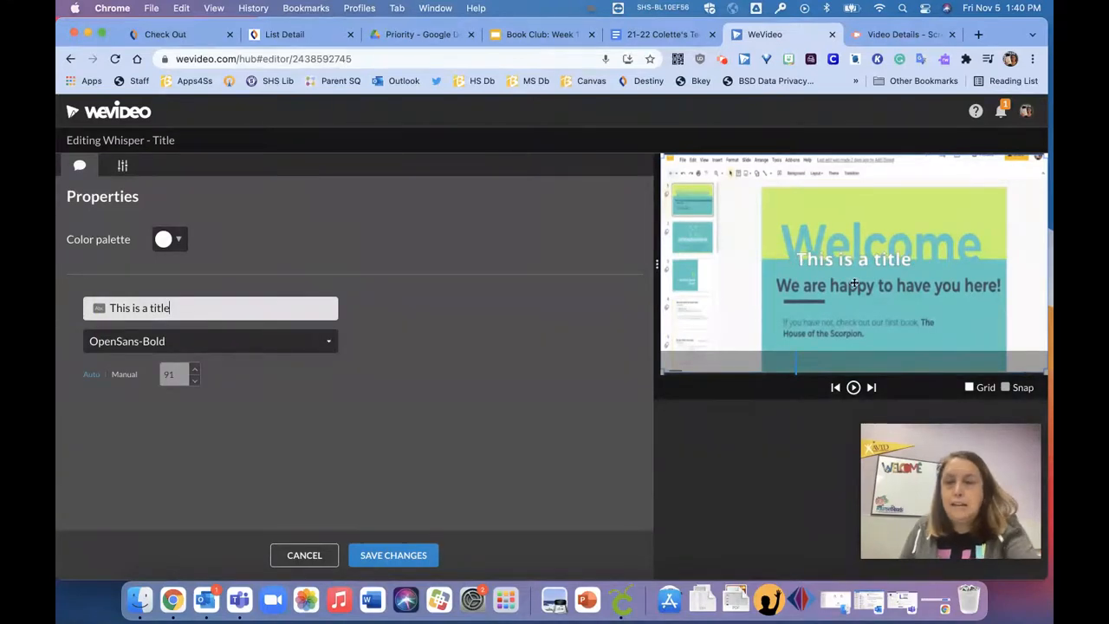
{"action": "left_click_drag", "start_coordinate": [853, 263], "coordinate": [936, 206]}
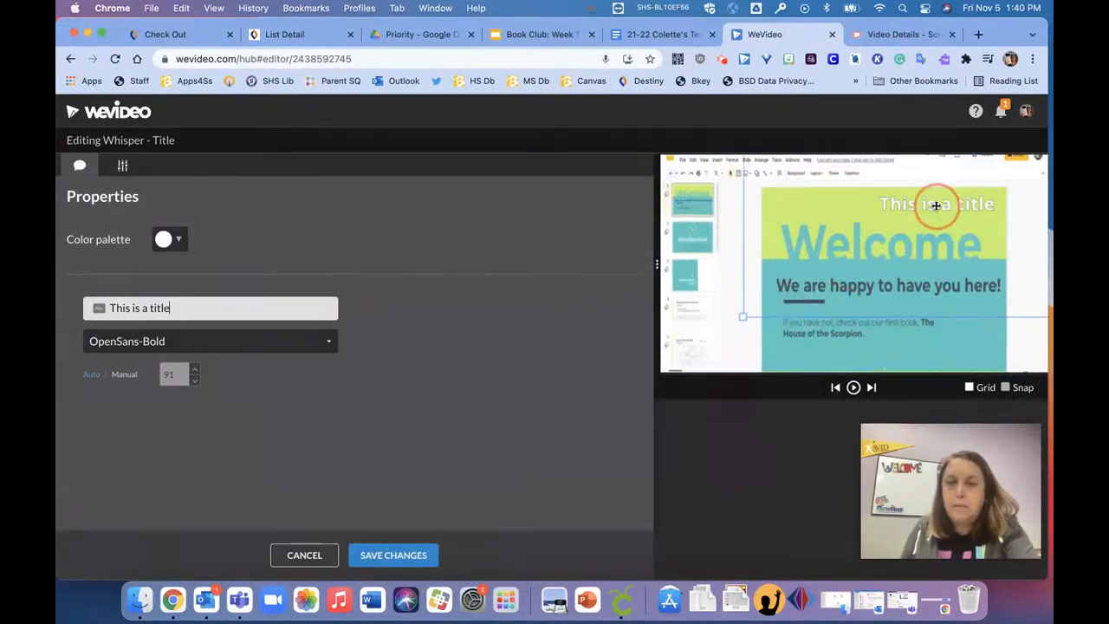
- Color the title red, shift it to the upper-right corner of the video frame, and save the title changes
{"action": "left_click", "coordinate": [179, 240]}
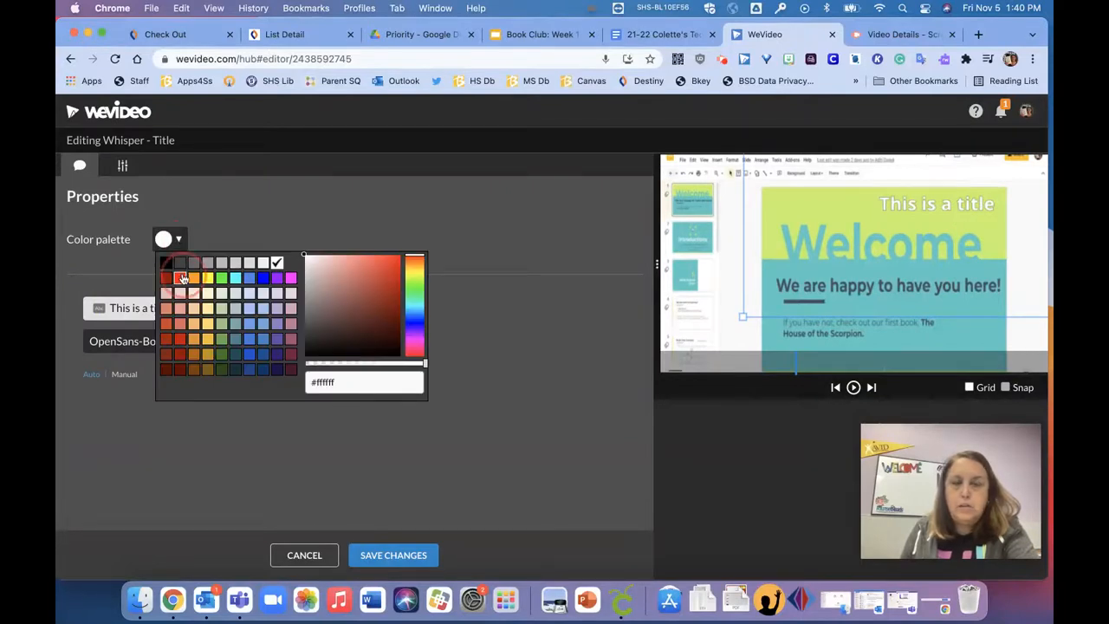
{"action": "left_click", "coordinate": [181, 276]}
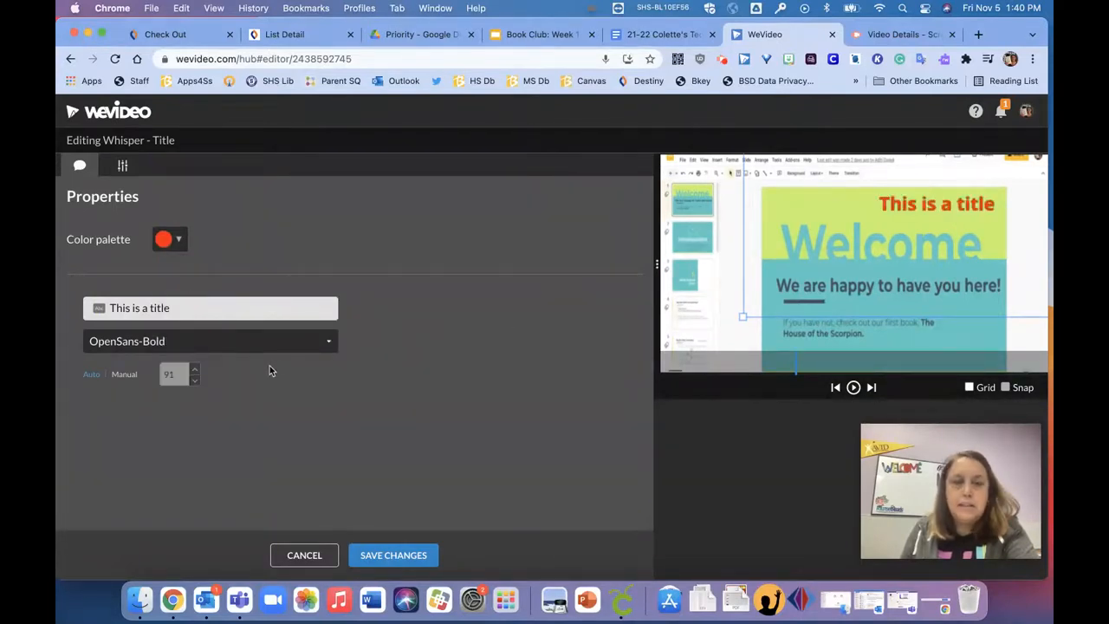
{"action": "left_click", "coordinate": [197, 373]}
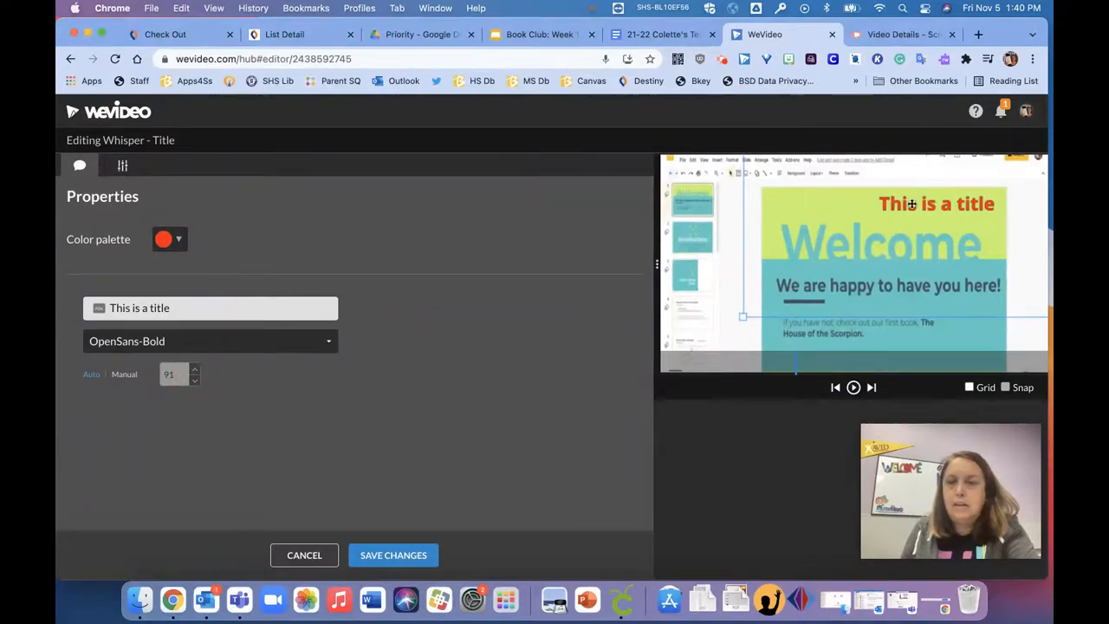
{"action": "left_click_drag", "start_coordinate": [903, 204], "coordinate": [951, 200]}
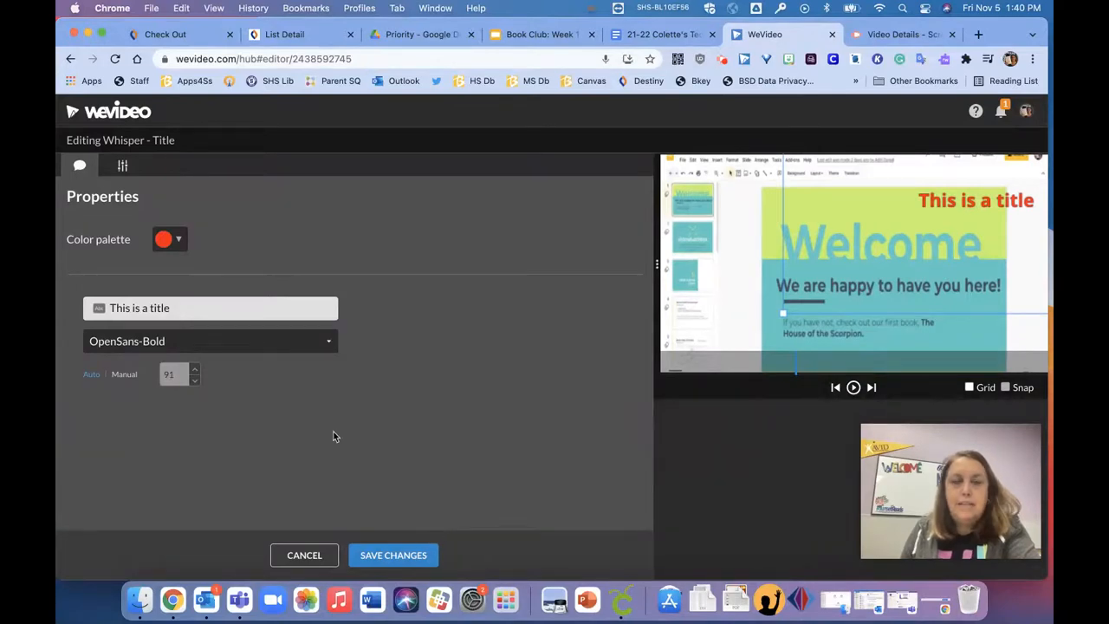
{"action": "left_click", "coordinate": [394, 559]}
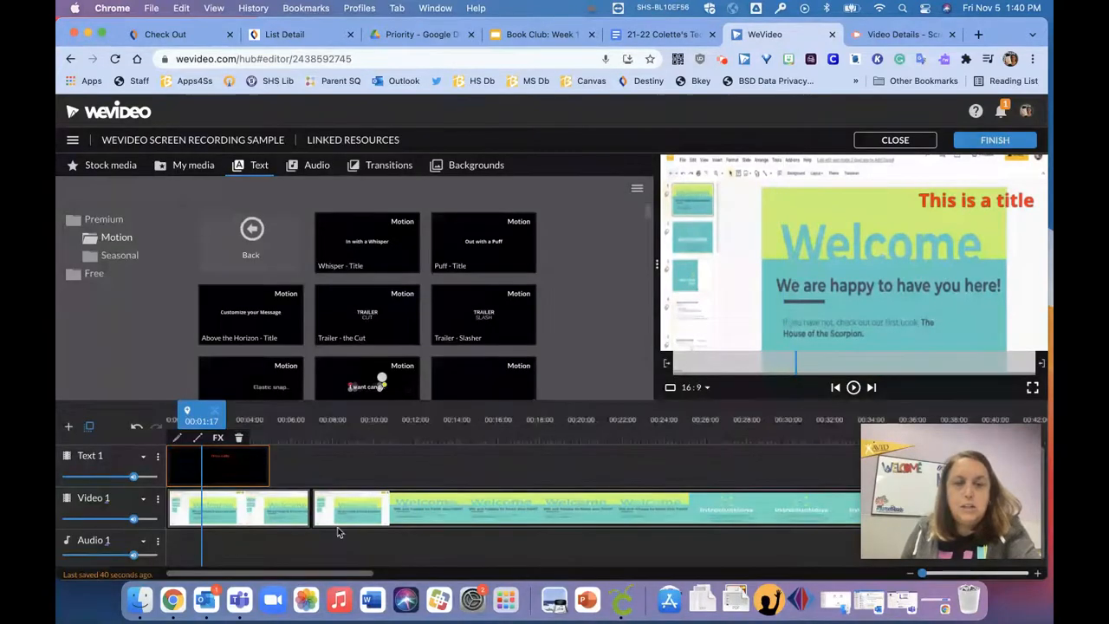
- Move the playhead to 00:12:04, within the second screen recording clip
{"action": "left_click_drag", "start_coordinate": [195, 417], "coordinate": [415, 465]}
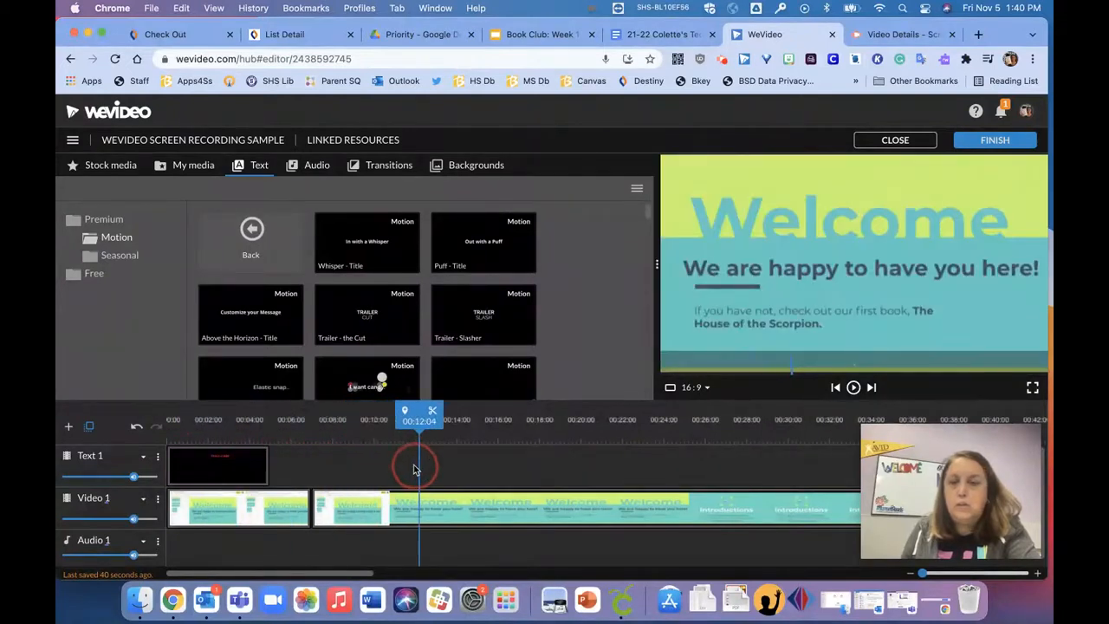